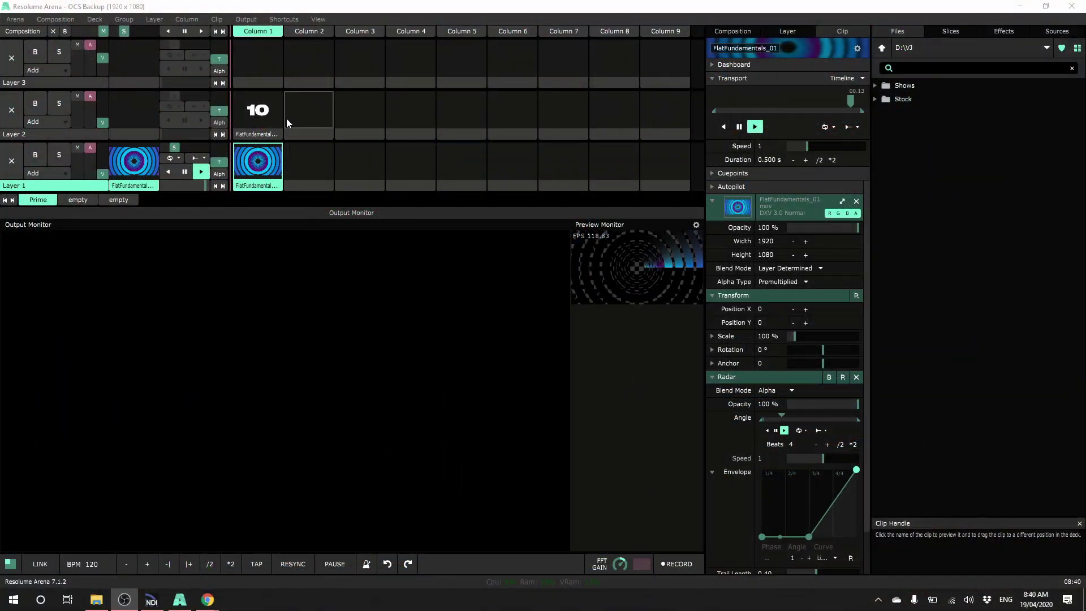
# - Launch the countdown '10' clip in Layer 2, Column 1 beside the looping rings clip
pyautogui.click(258, 110)
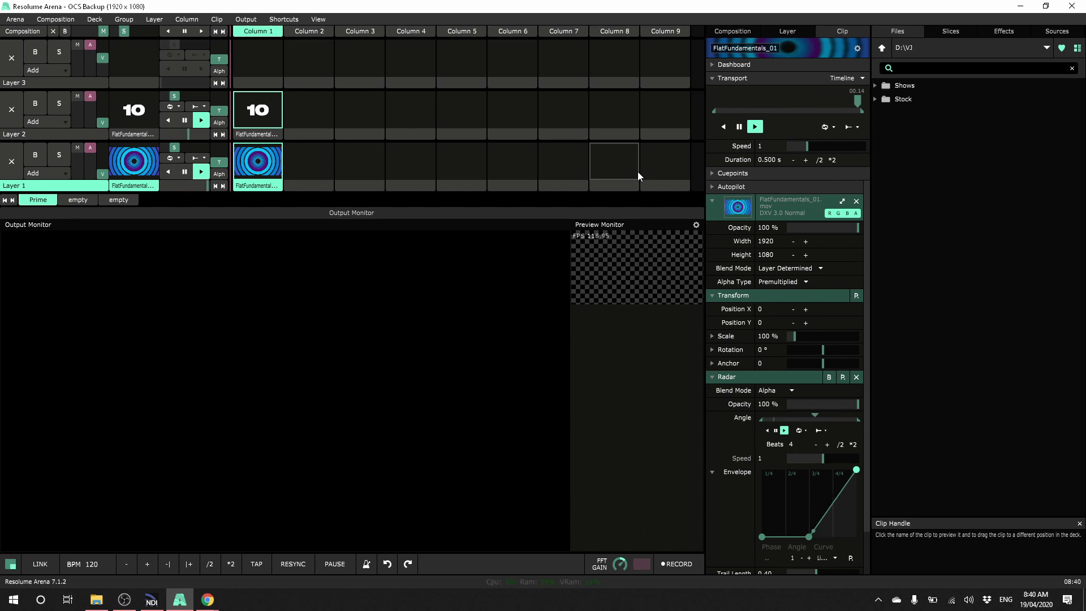
# - Save the composition with Save as and bring up its Media Manager
pyautogui.click(55, 19)
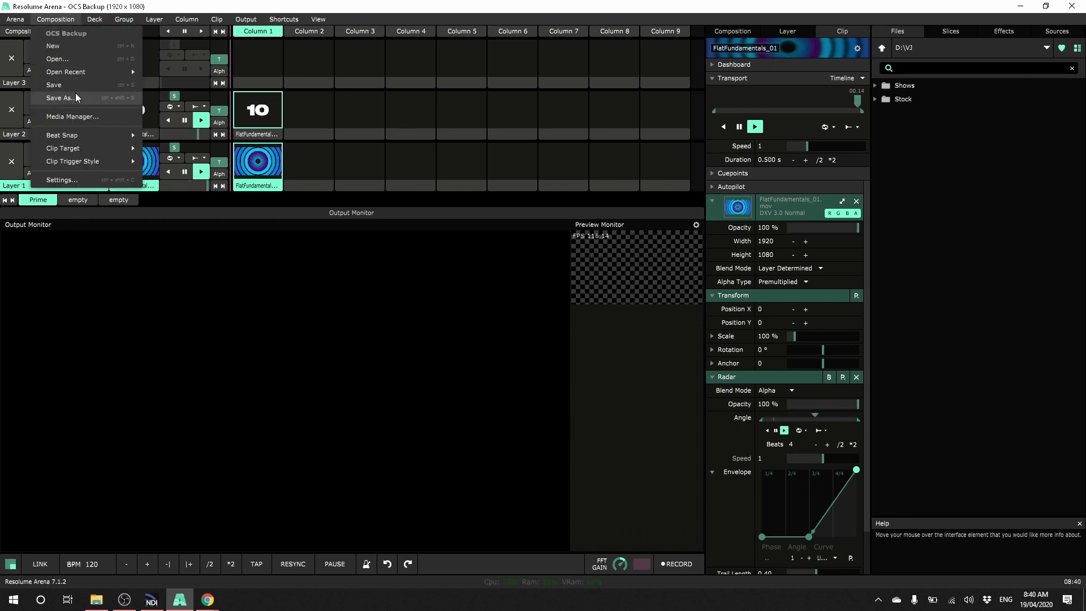
pyautogui.click(89, 121)
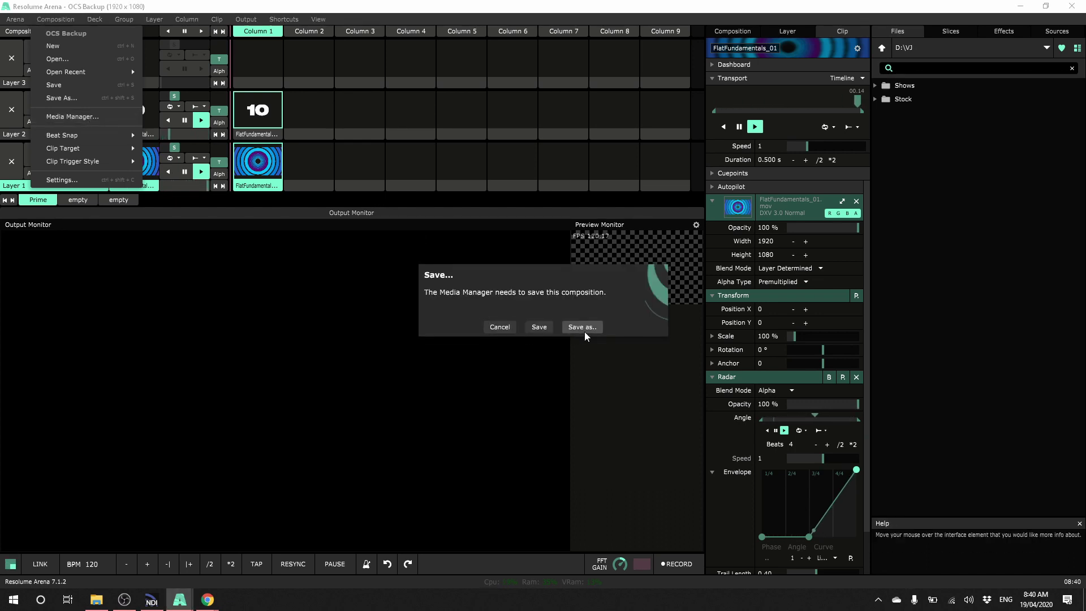
pyautogui.click(544, 330)
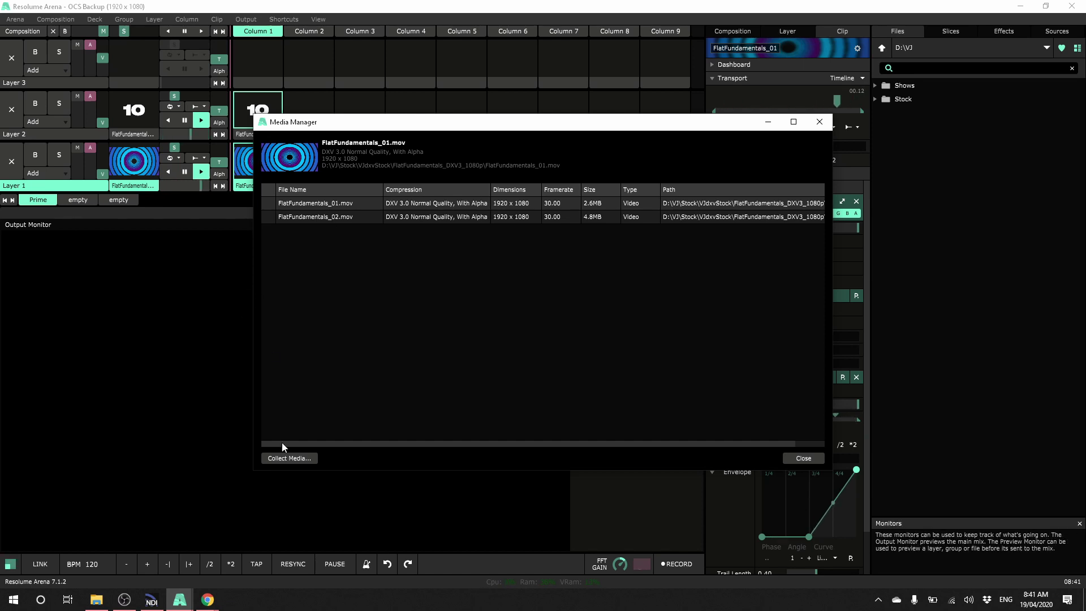
# - Collect both FlatFundamentals clip files (7.4MB) into the ARENA BUP (F:) drive
pyautogui.click(287, 457)
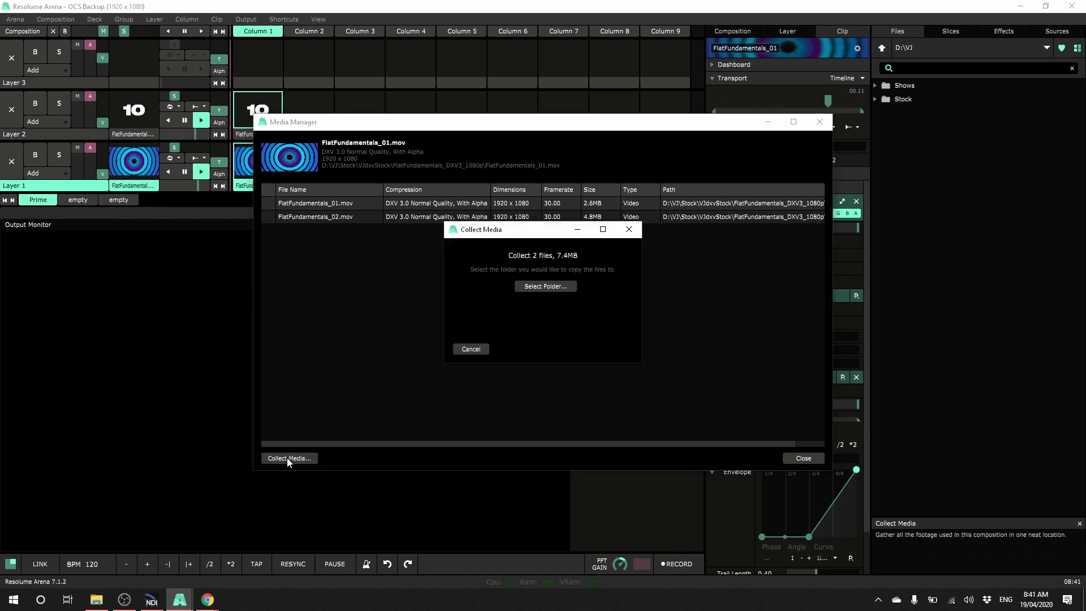
pyautogui.click(546, 287)
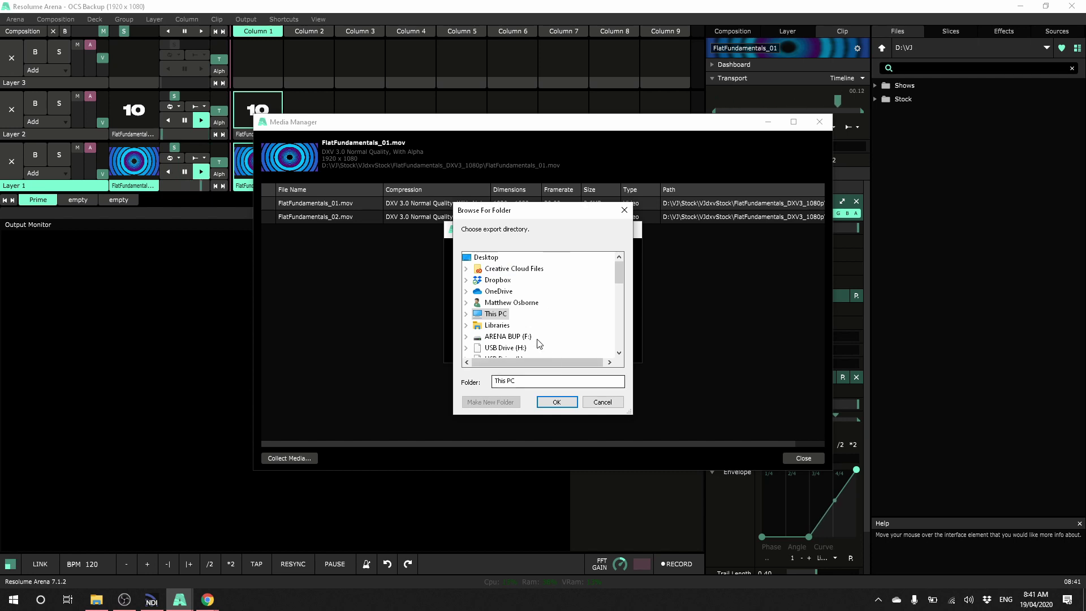
pyautogui.moveTo(630, 412); pyautogui.dragTo(712, 495)
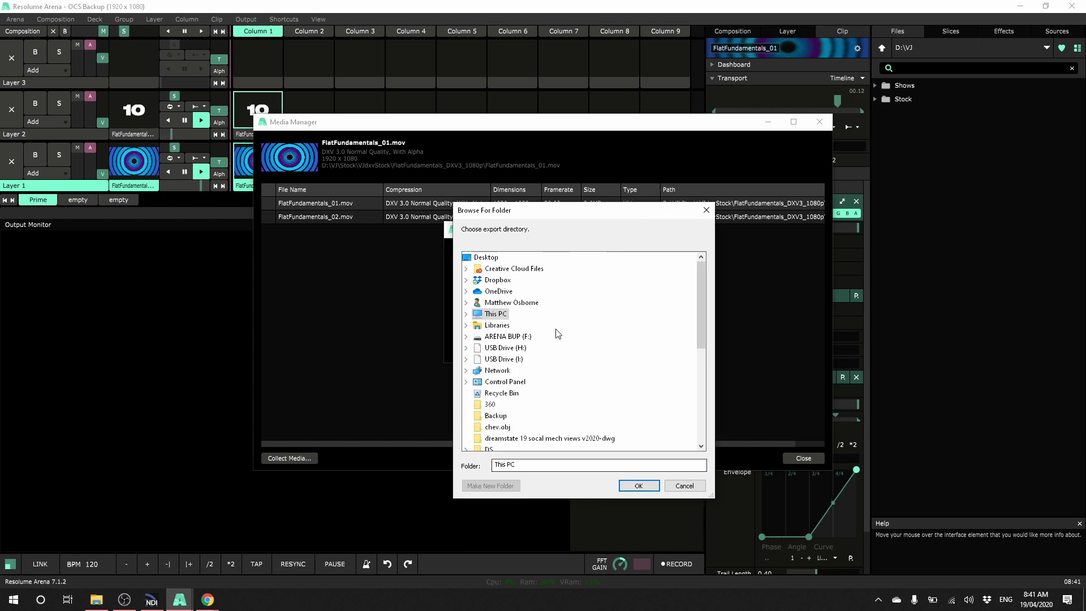
pyautogui.scroll(-1, 549, 325)
pyautogui.click(526, 314)
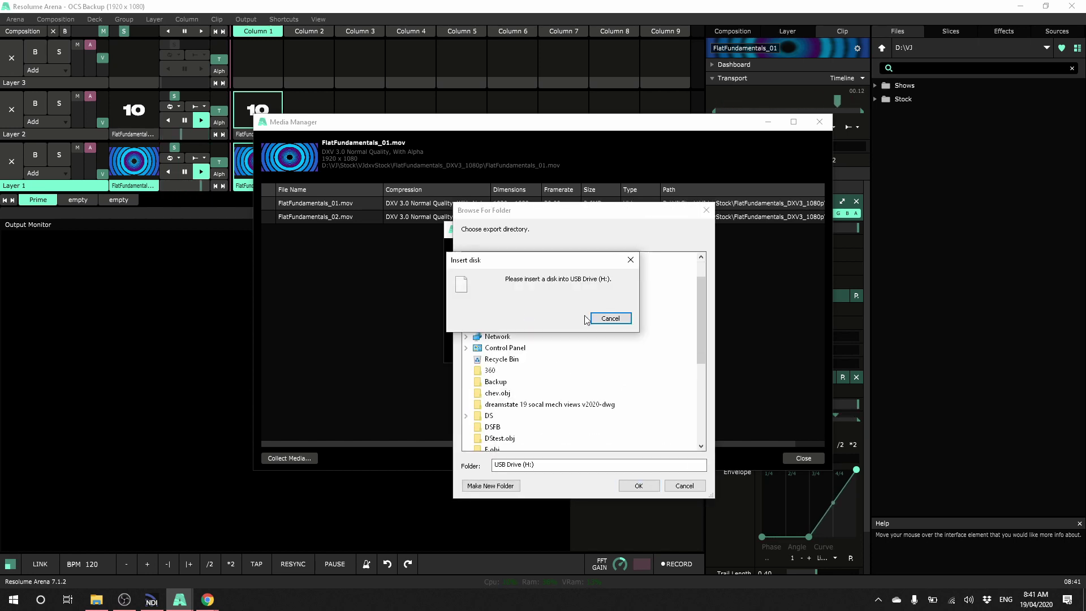
pyautogui.click(604, 320)
pyautogui.click(528, 301)
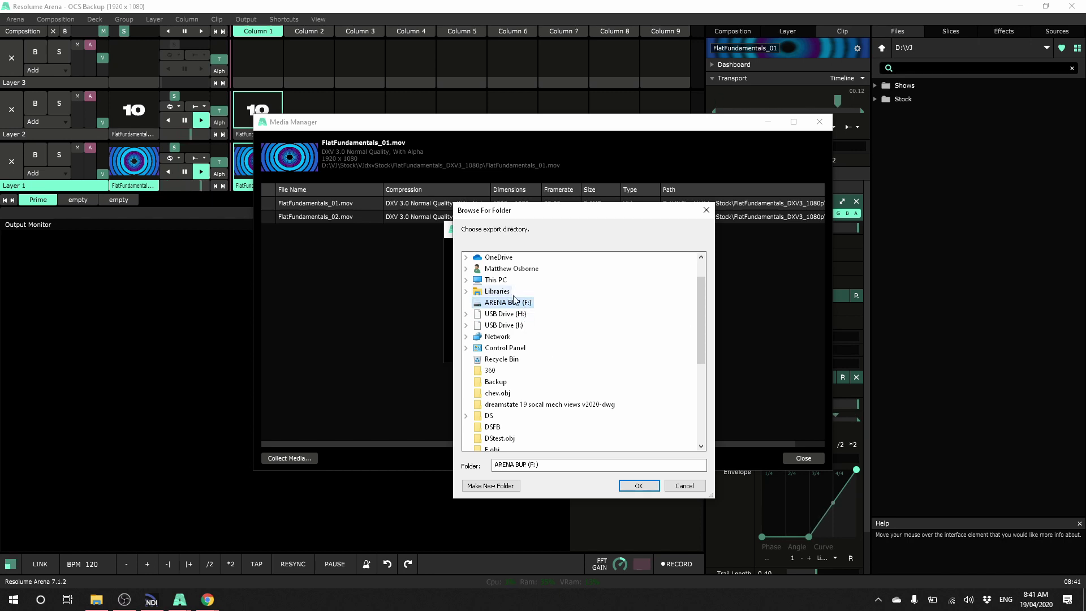
pyautogui.click(645, 485)
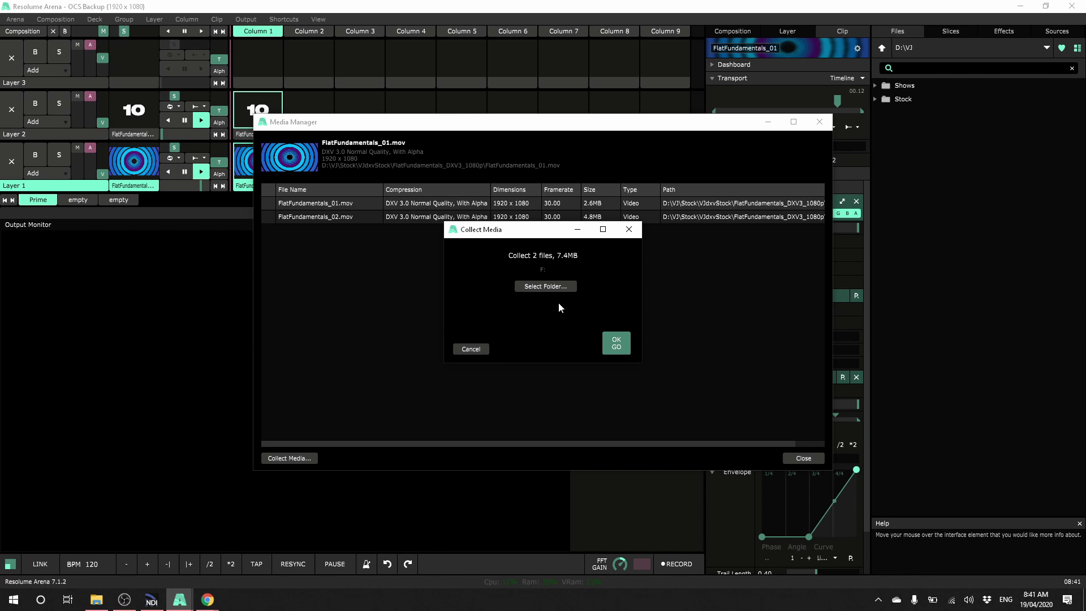
pyautogui.click(616, 343)
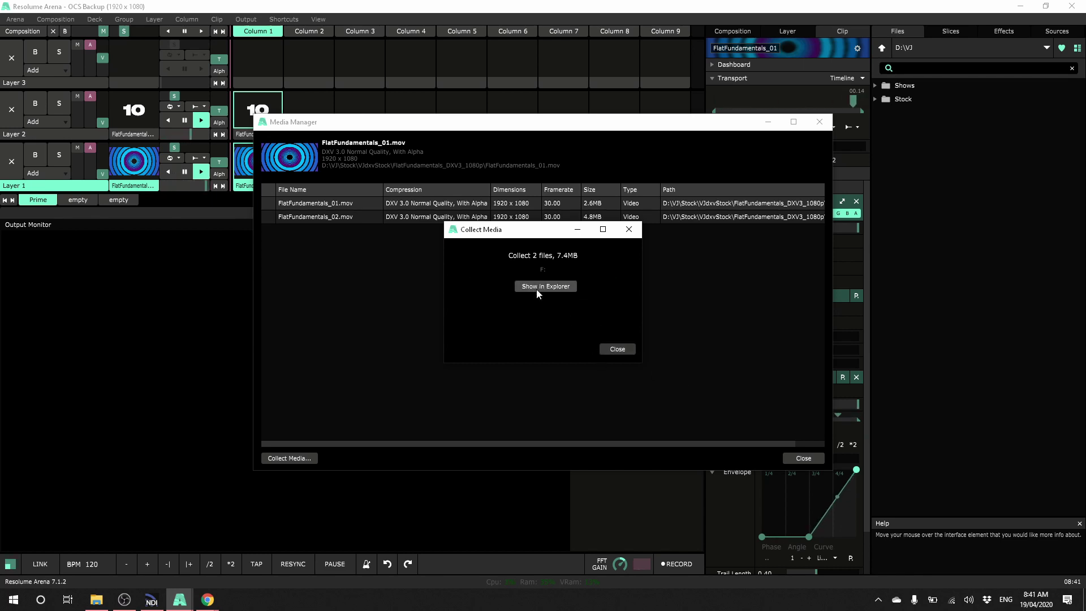
pyautogui.click(616, 351)
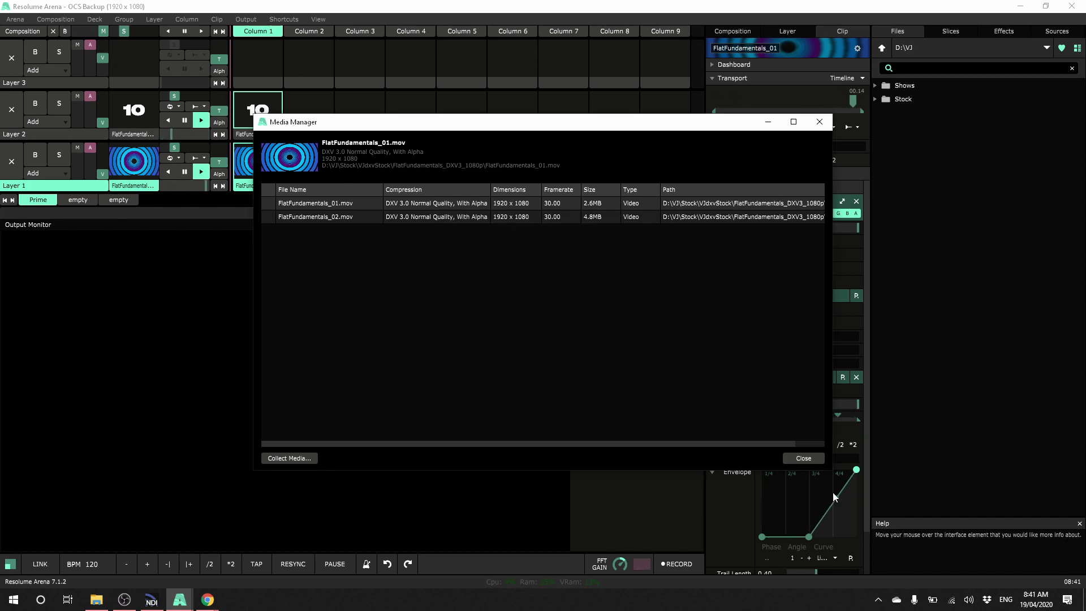
# - Close the Media Manager to get back to the deck with both clips loaded
pyautogui.click(817, 459)
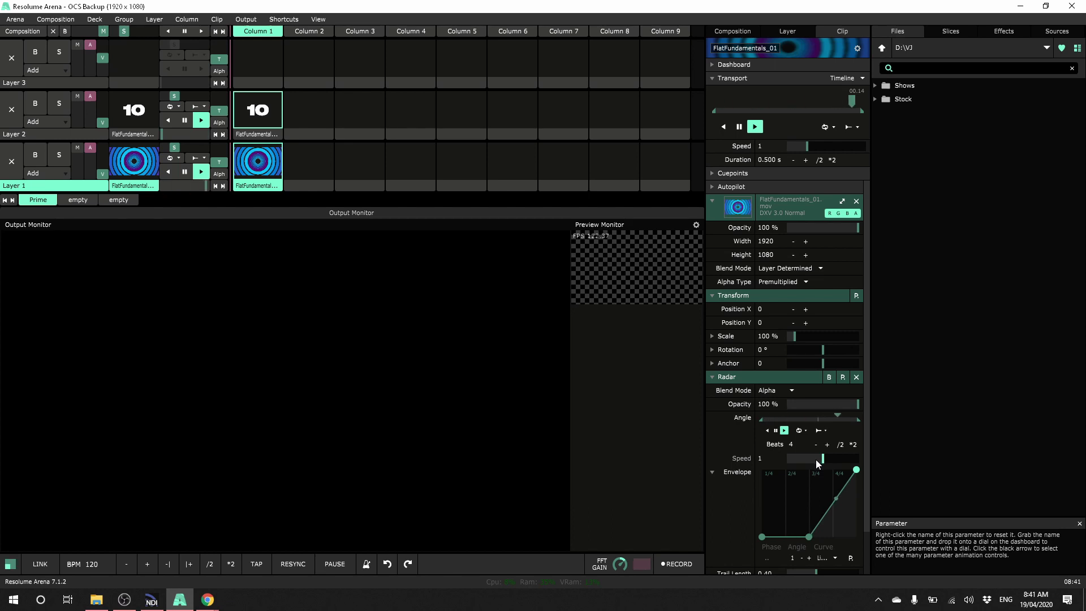
pyautogui.scroll(-2, 712, 487)
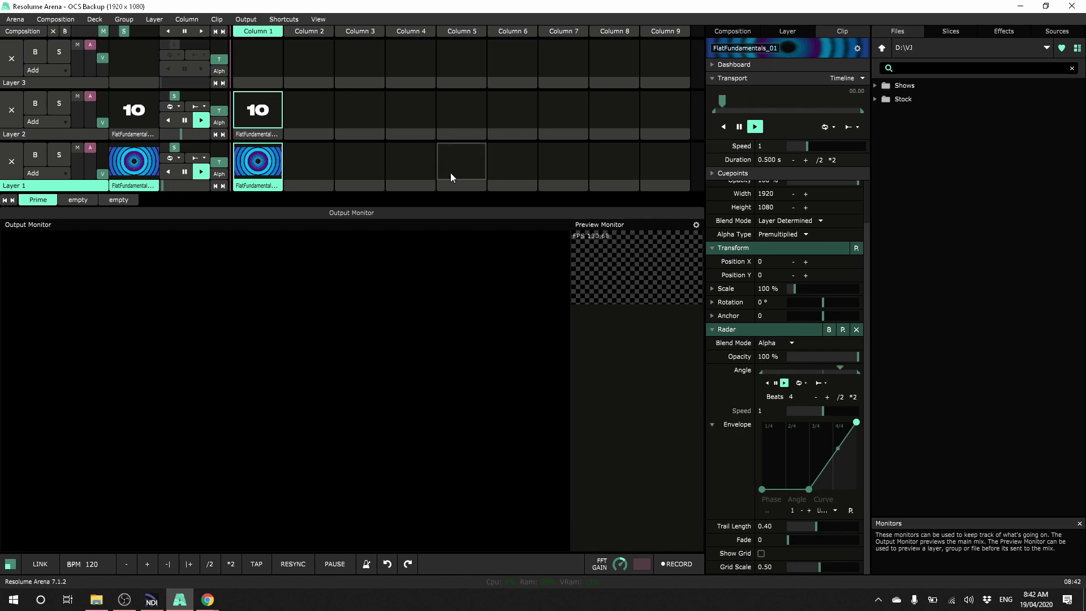
# - In MIDI shortcut editing, add a new preset named 'Backup' holding the current mappings
pyautogui.click(284, 19)
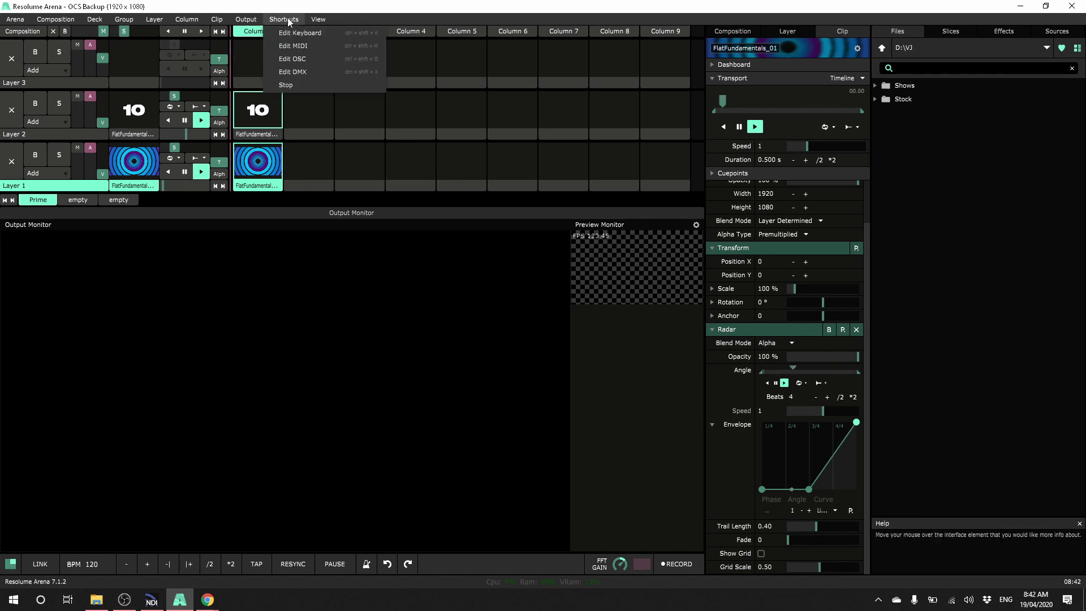
pyautogui.click(311, 49)
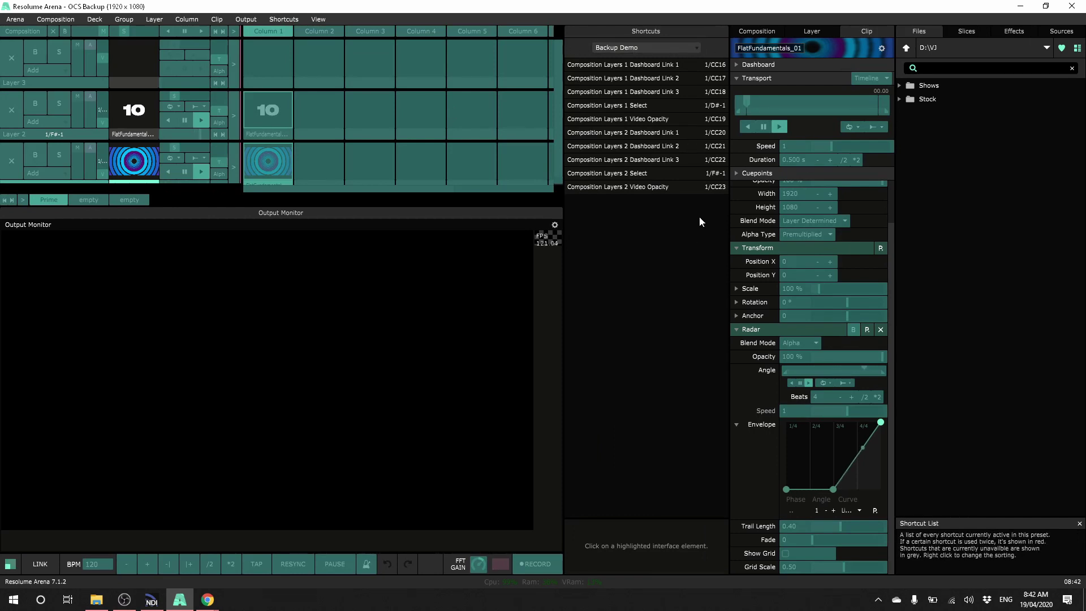
pyautogui.click(683, 50)
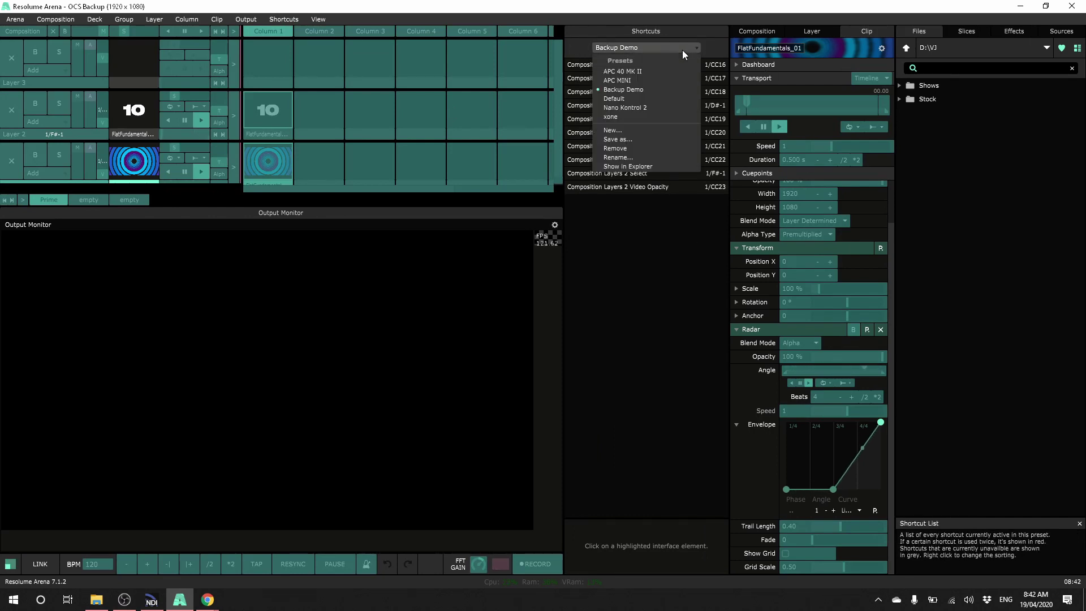
pyautogui.click(622, 131)
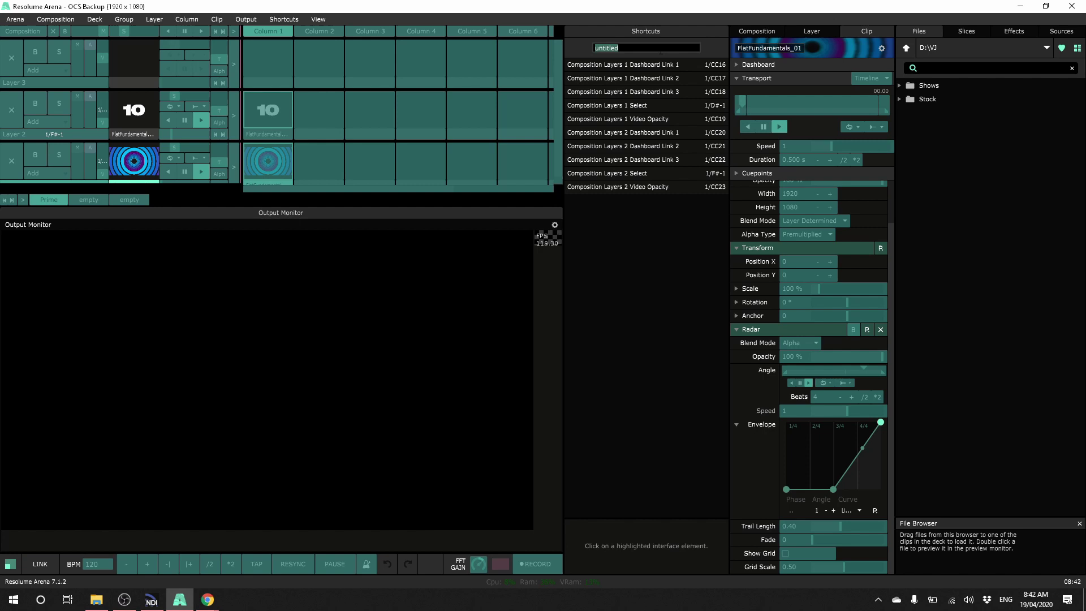
pyautogui.press('BackSpace')
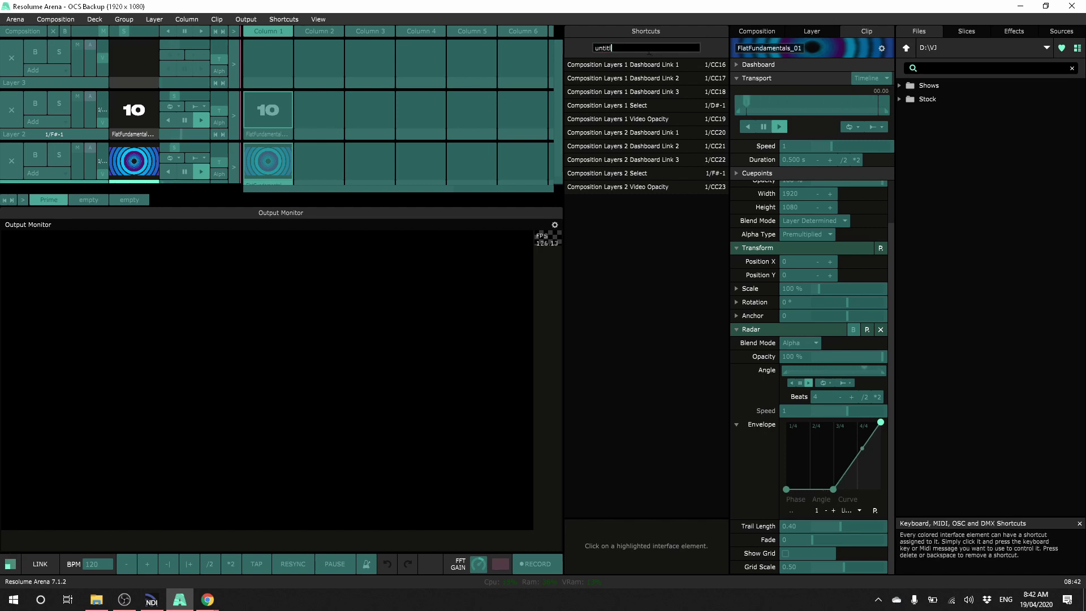
pyautogui.press('BackSpace')
pyautogui.press('BackSpace')
pyautogui.press('BackSpace')
pyautogui.press('BackSpace')
pyautogui.press('BackSpace')
pyautogui.press('BackSpace')
pyautogui.write('Backup')
pyautogui.press('Return')
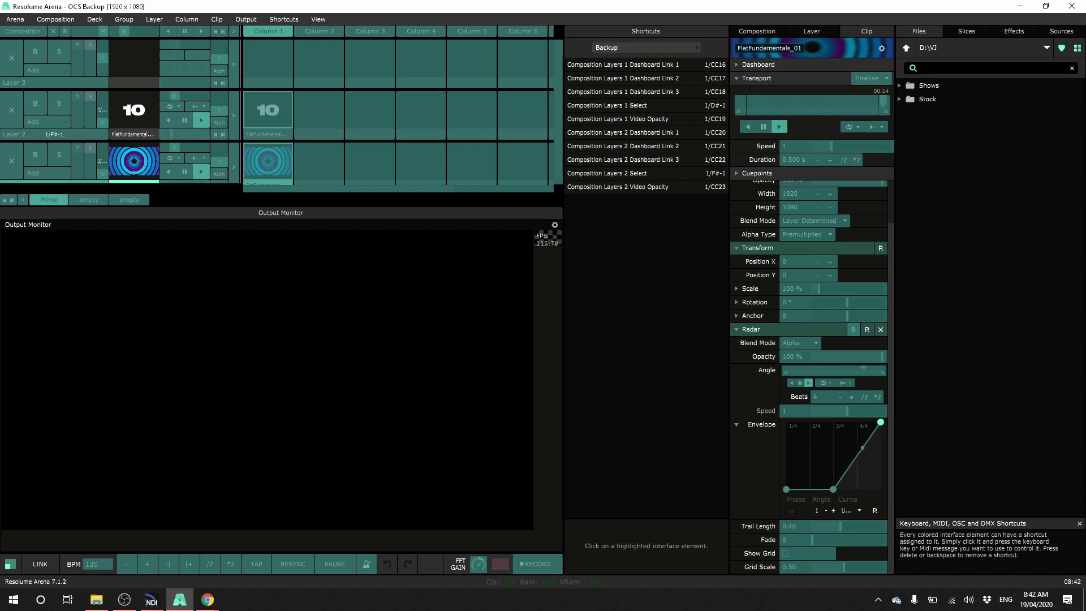
# - Exit shortcut editing and review slice placement in Advanced Output with the rings clip playing
pyautogui.press('Escape')
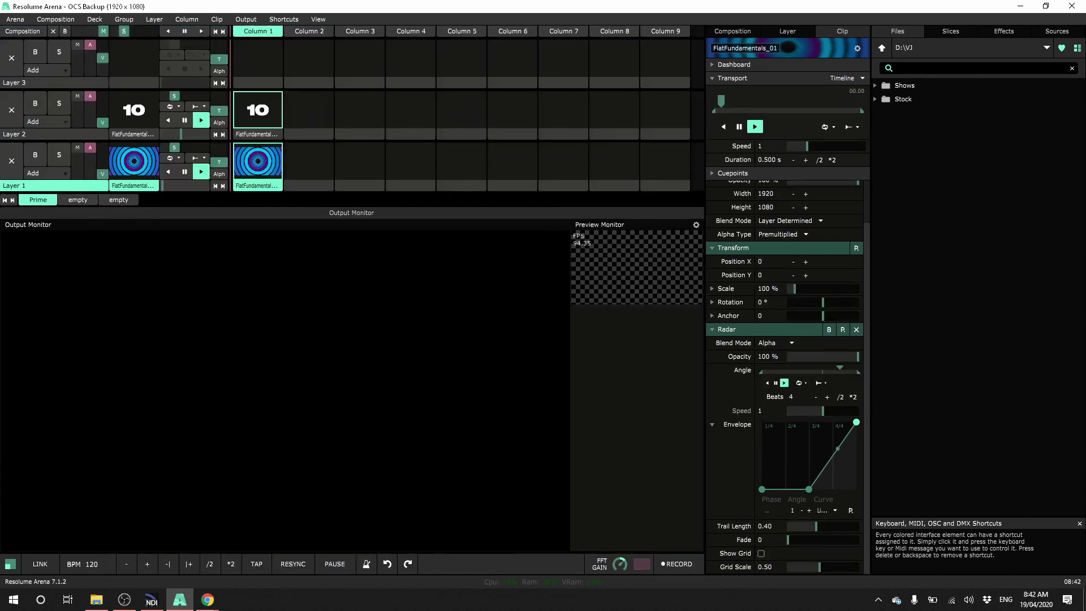
pyautogui.click(246, 20)
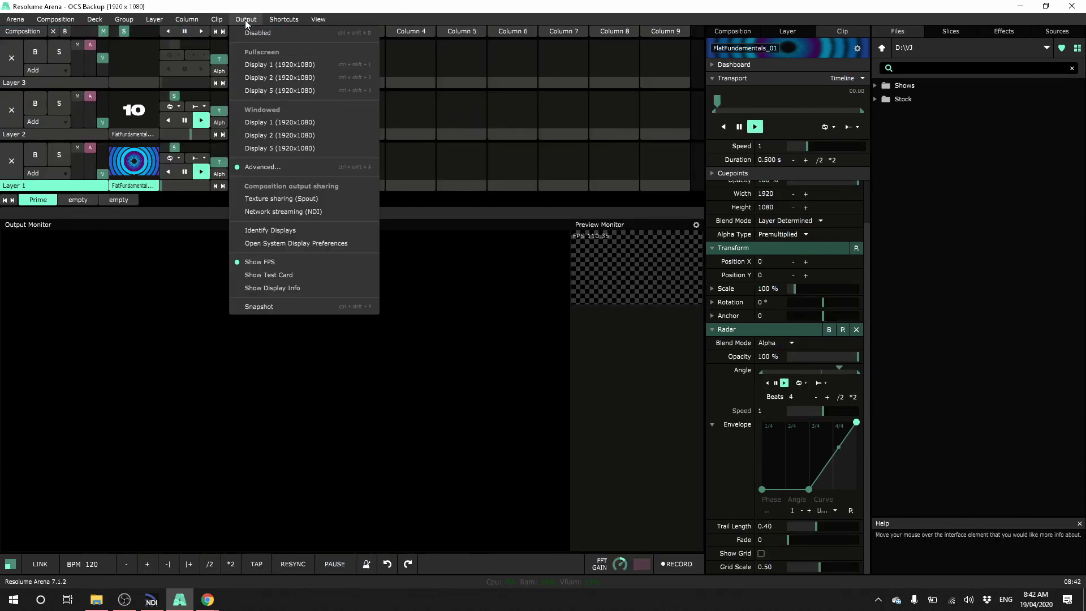
pyautogui.click(288, 171)
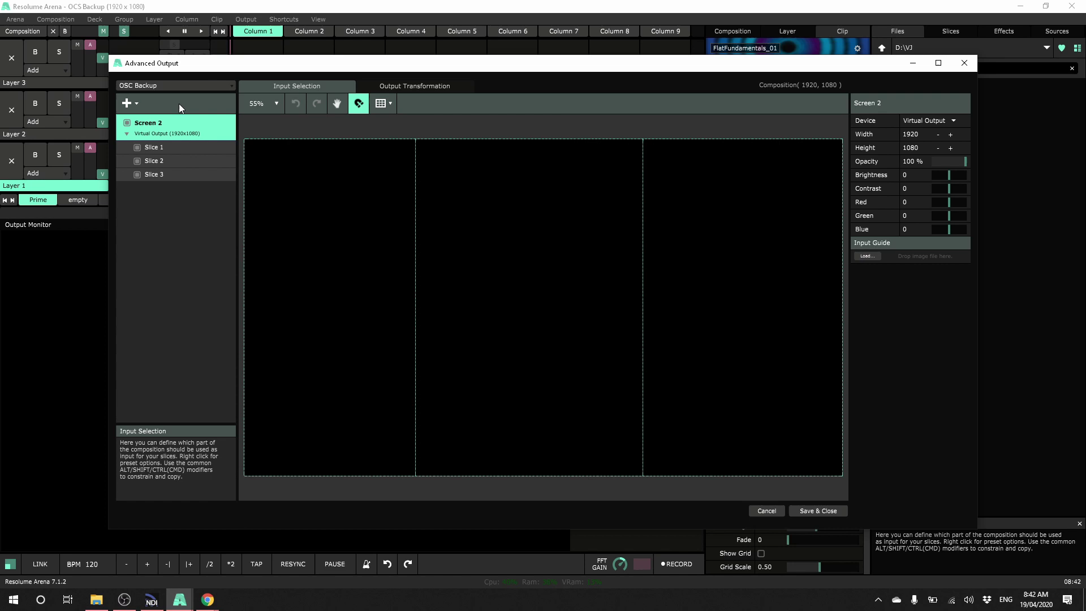
pyautogui.click(192, 160)
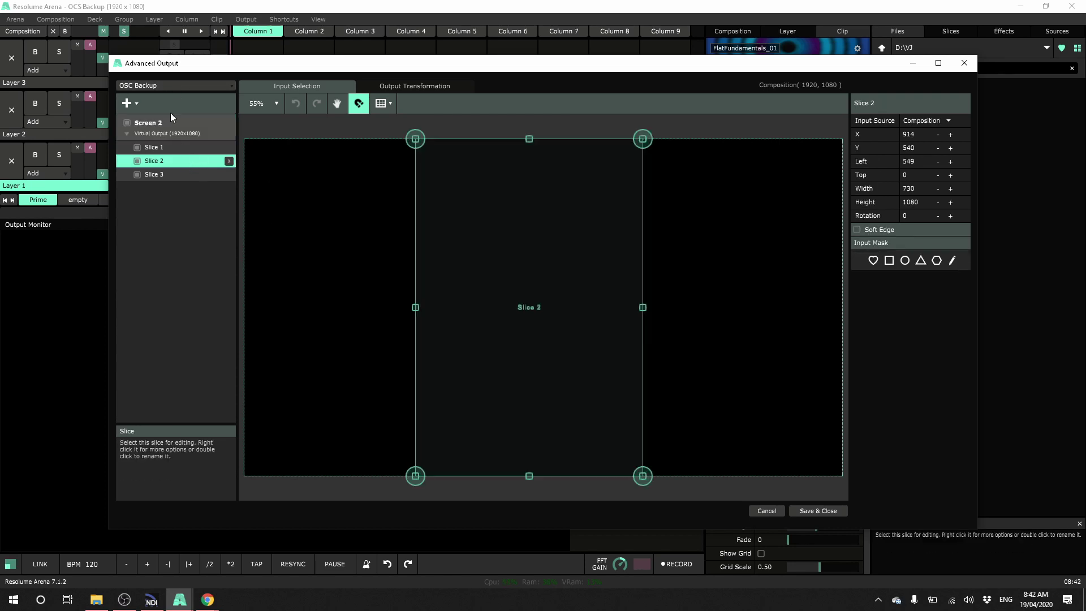
pyautogui.moveTo(281, 64); pyautogui.dragTo(439, 51)
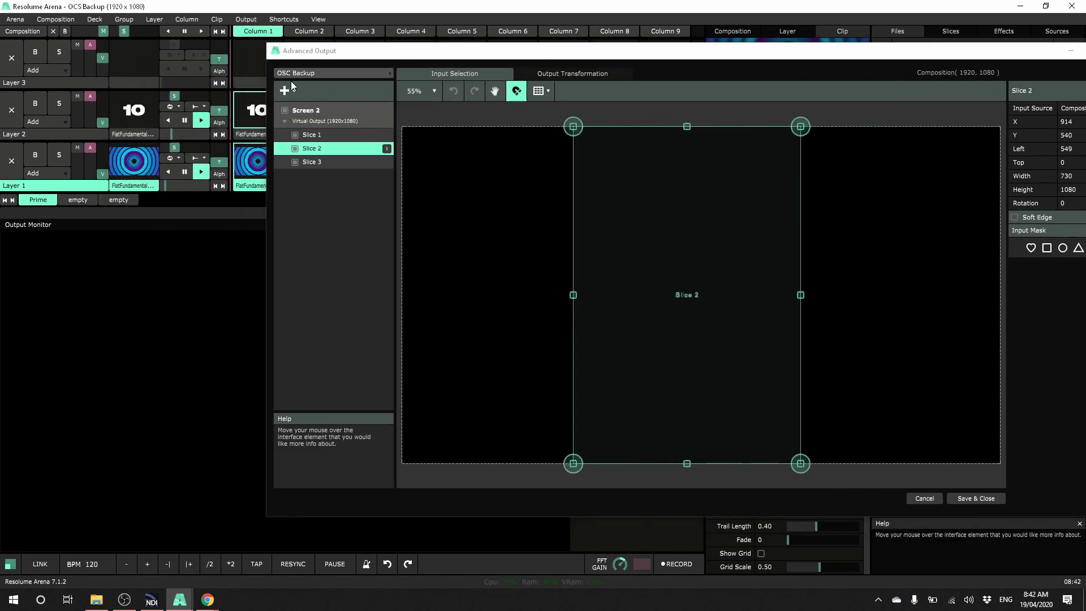
pyautogui.click(114, 176)
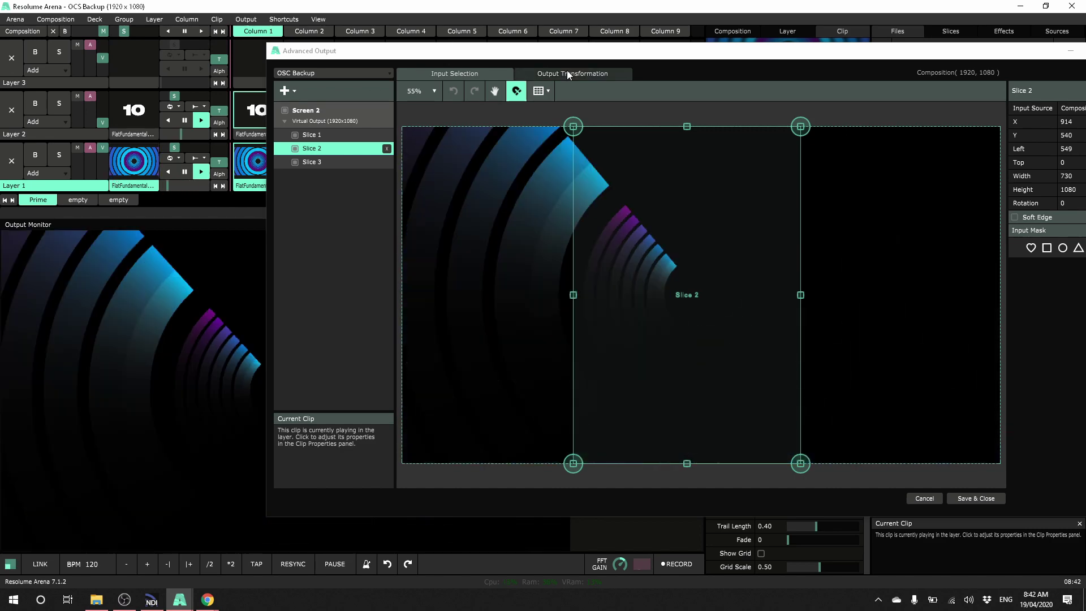
pyautogui.moveTo(543, 50); pyautogui.dragTo(425, 56)
pyautogui.click(425, 81)
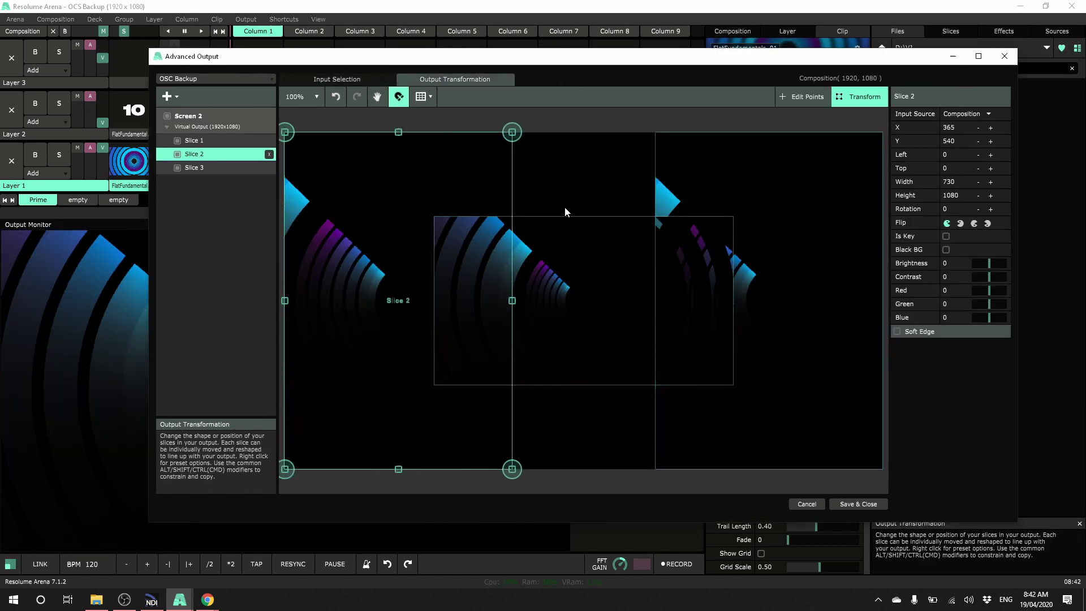
pyautogui.click(214, 140)
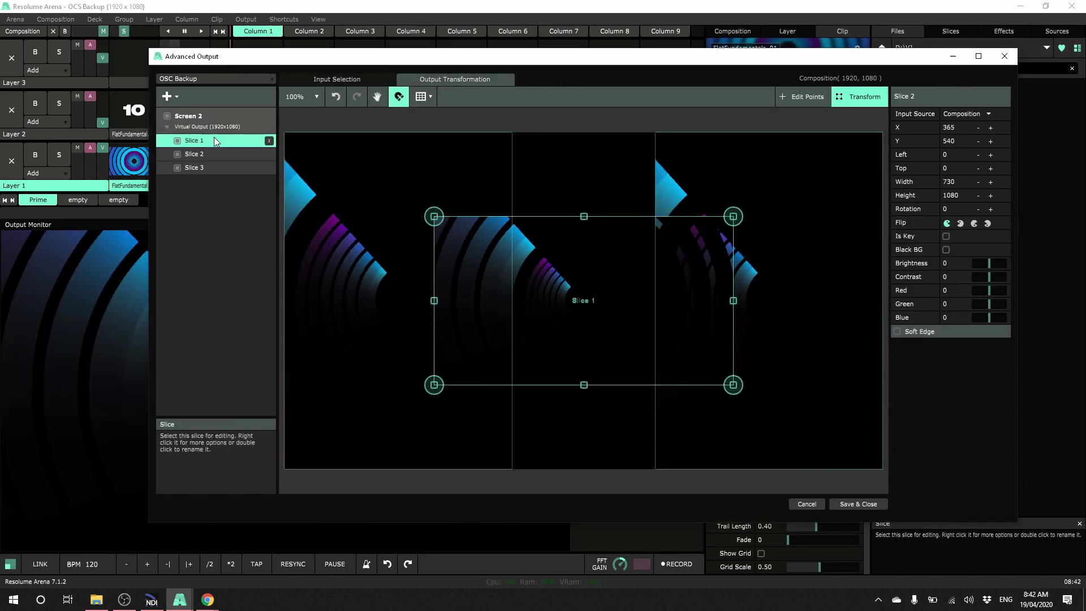
# - Rename the Screen 2 output preset to 'Backup' and save and close the output setup
pyautogui.click(192, 116)
pyautogui.click(184, 80)
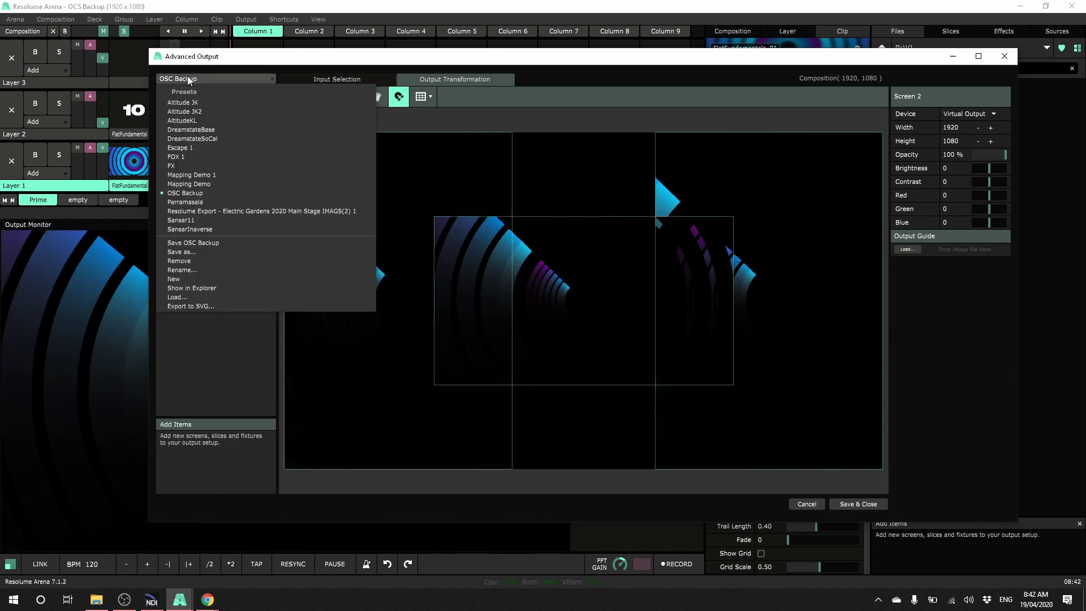
pyautogui.click(264, 257)
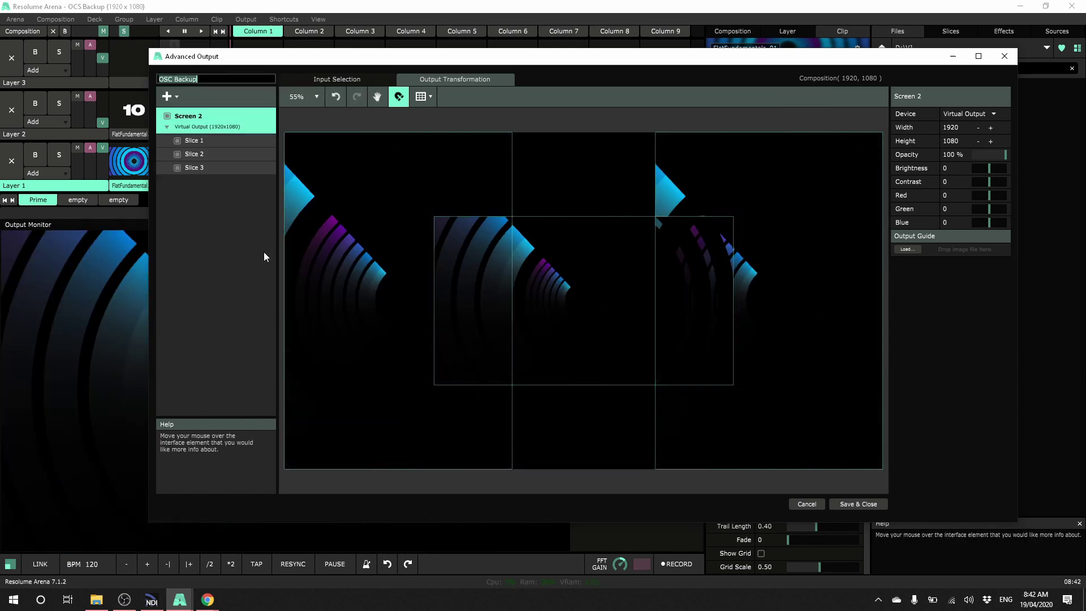
pyautogui.write('B')
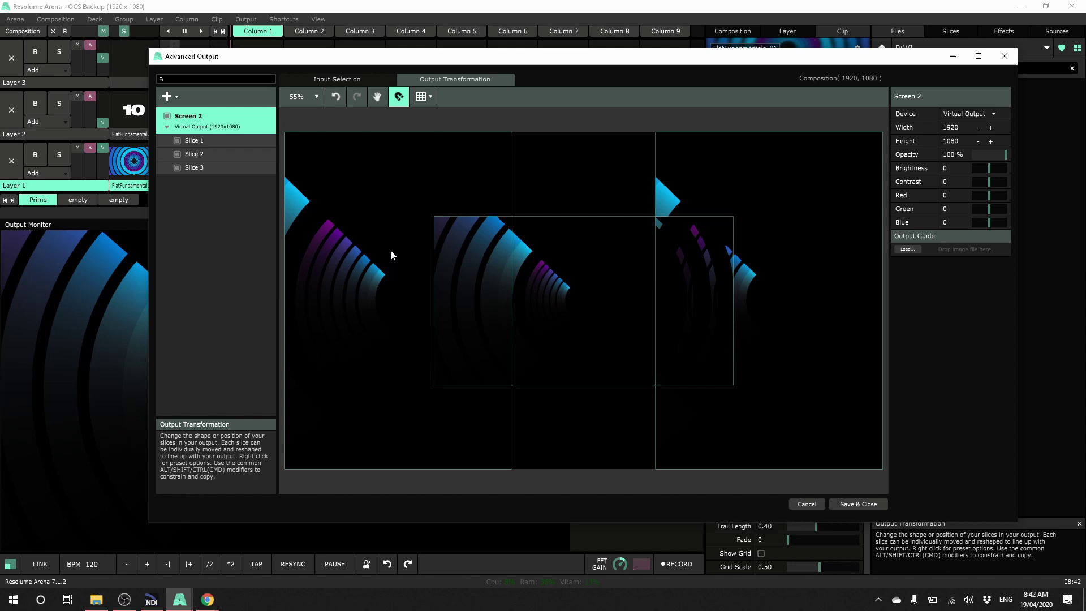
pyautogui.write('ackup')
pyautogui.press('Return')
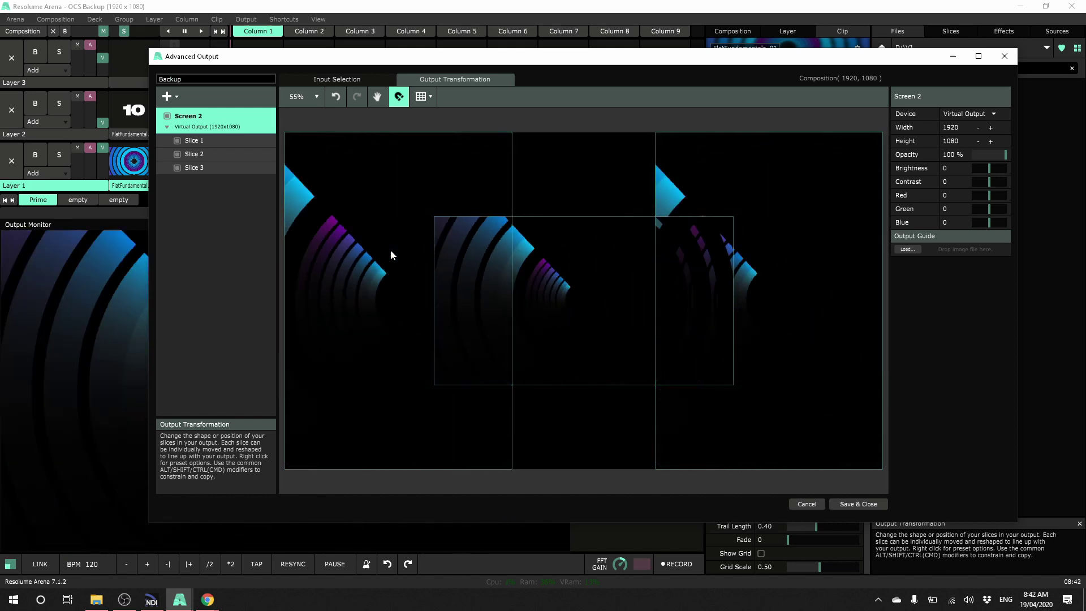
pyautogui.click(859, 504)
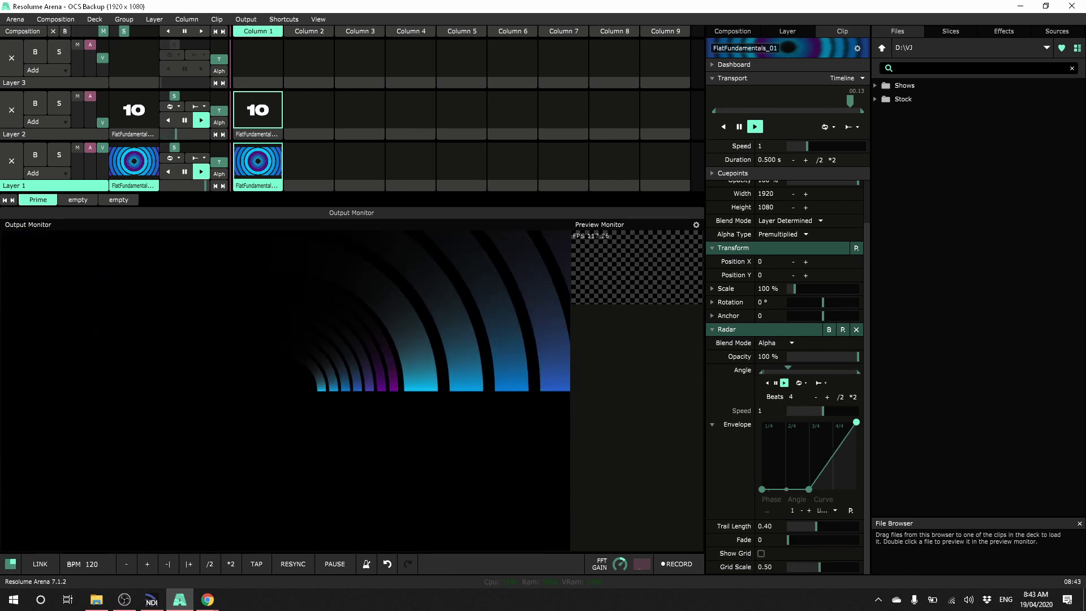
pyautogui.hotkey('alt', 'Tab')
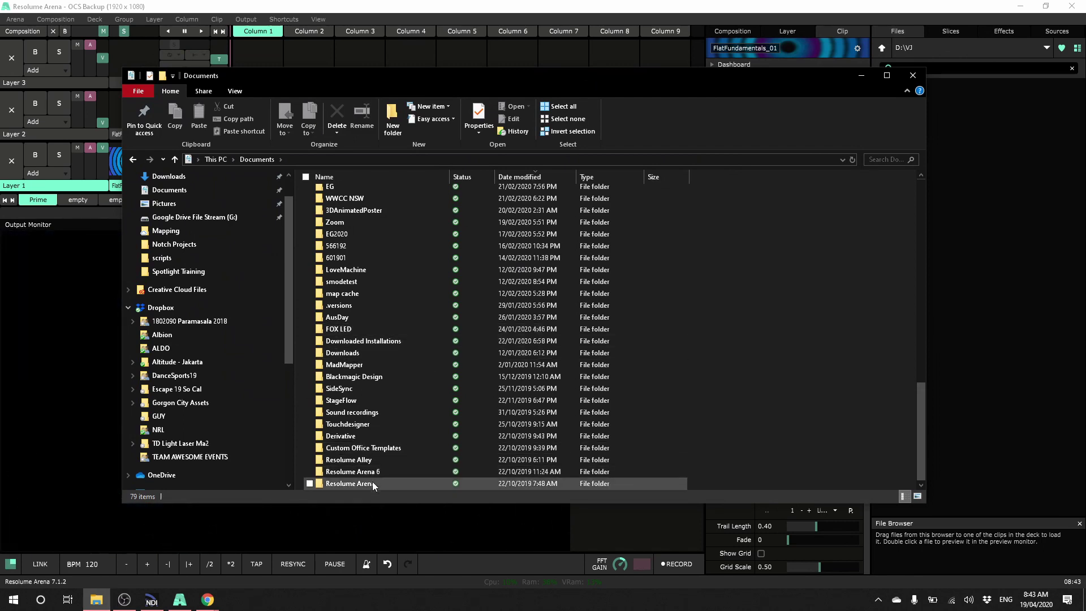
# - In Documents > Resolume Arena, multi-select the support folders, including Shortcuts, Extra Effects and Presets
pyautogui.doubleClick(373, 482)
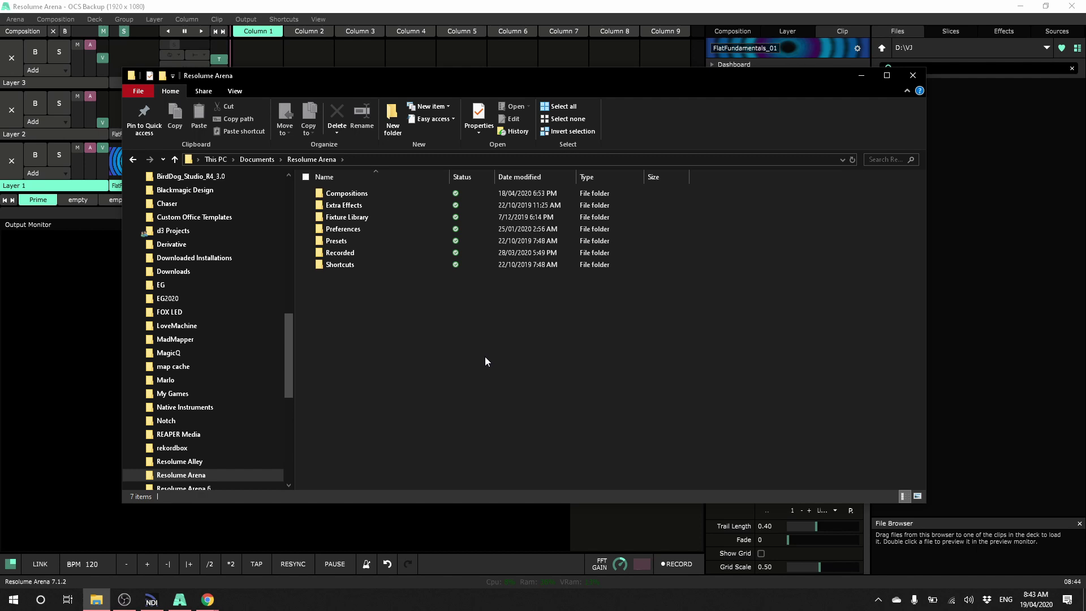
pyautogui.click(362, 267)
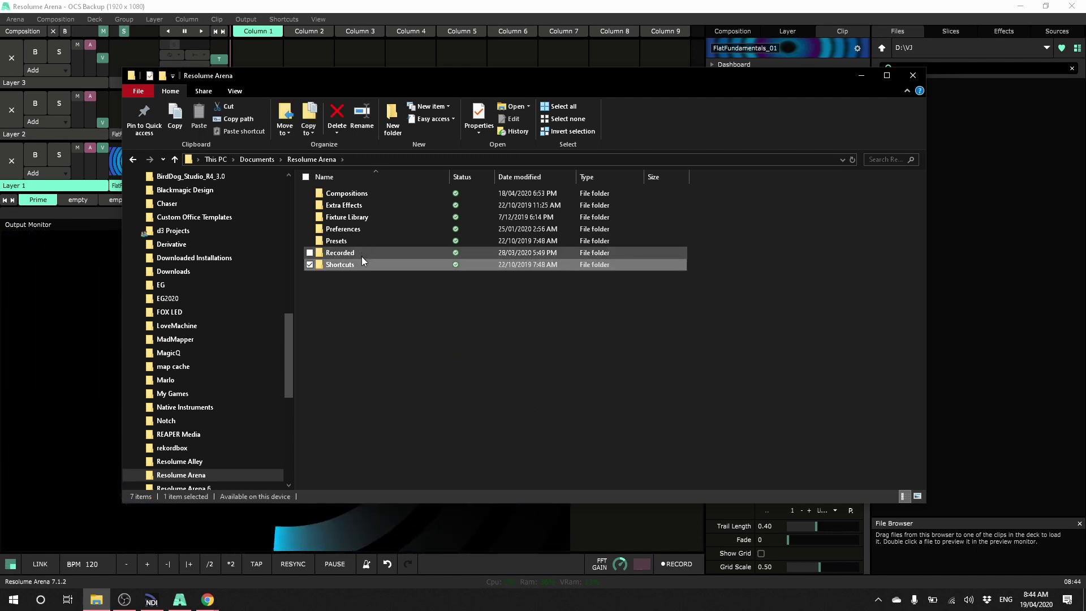
pyautogui.keyDown('ctrl'); pyautogui.click(369, 206); pyautogui.keyUp('ctrl')
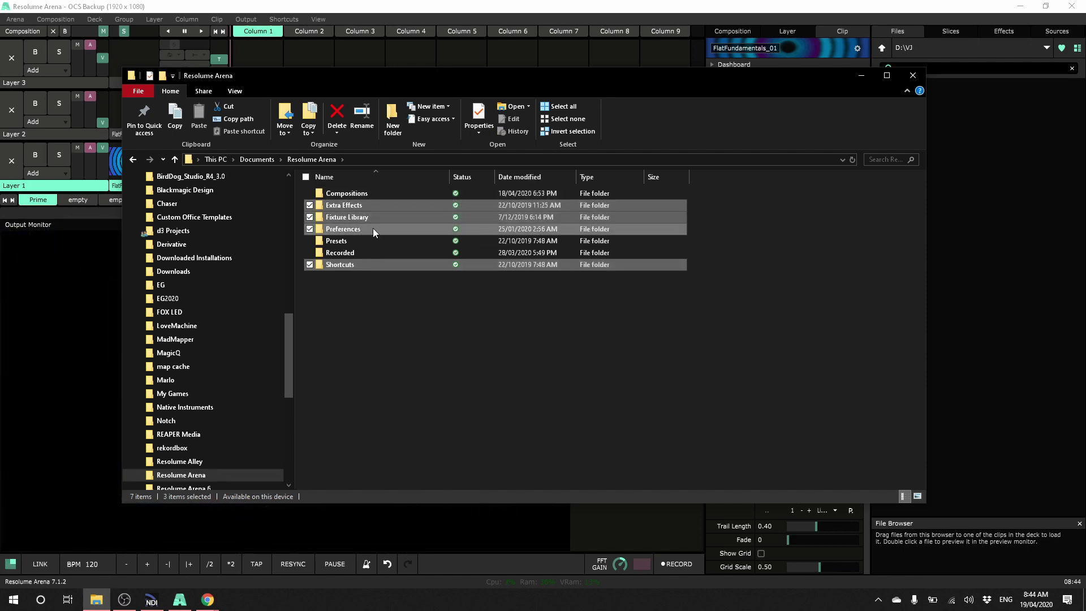
pyautogui.keyDown('ctrl'); pyautogui.click(372, 240); pyautogui.keyUp('ctrl')
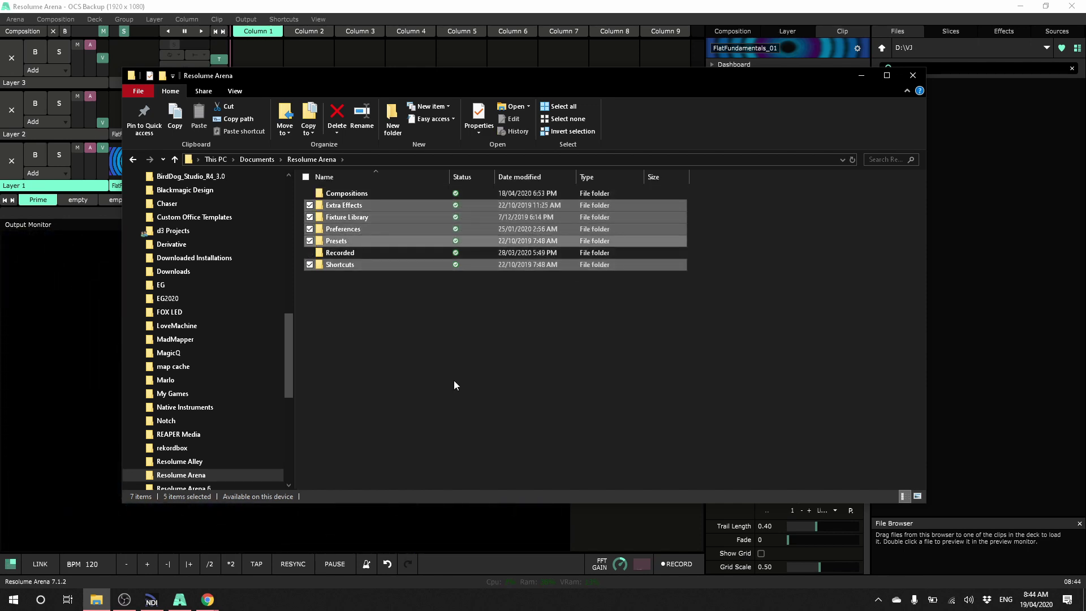
# - Paste the copied folders onto the ARENA BUP (F:) drive and close File Explorer
pyautogui.scroll(6, 243, 428)
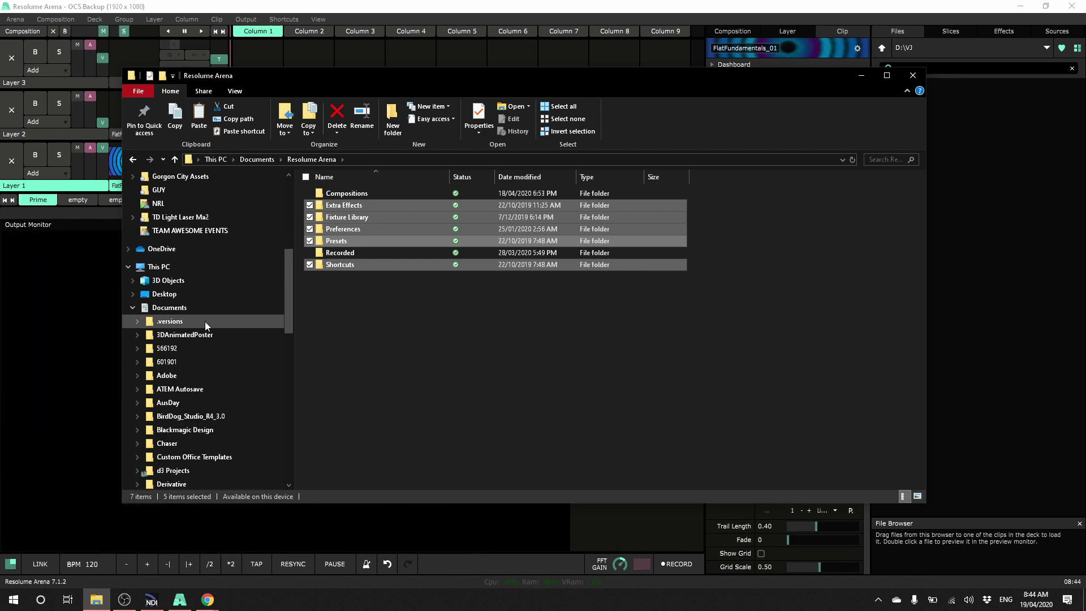
pyautogui.scroll(2, 208, 311)
pyautogui.scroll(-15, 198, 367)
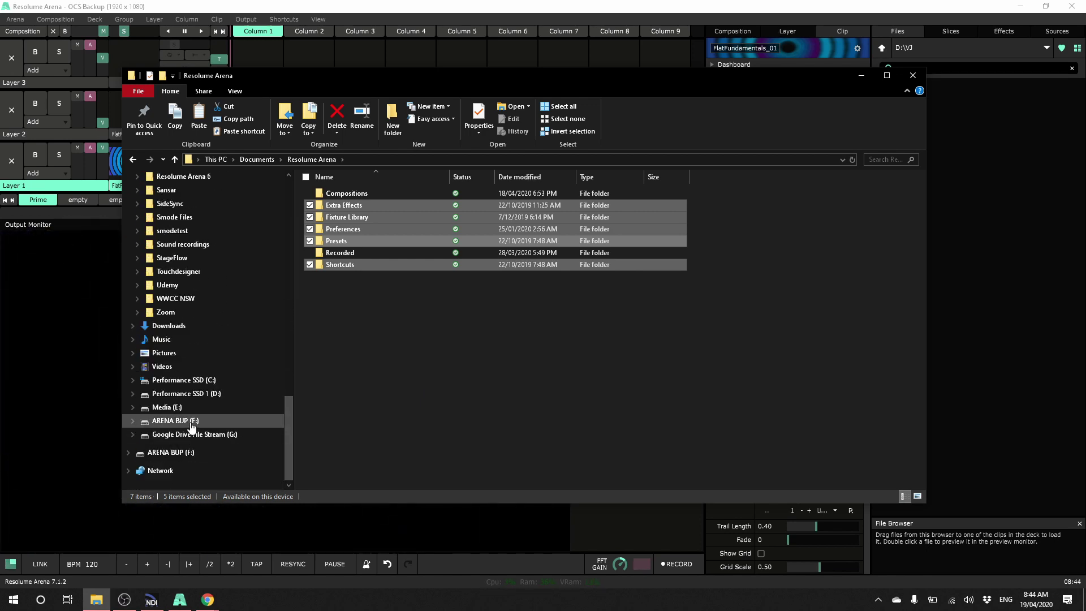
pyautogui.click(191, 423)
pyautogui.rightClick(413, 325)
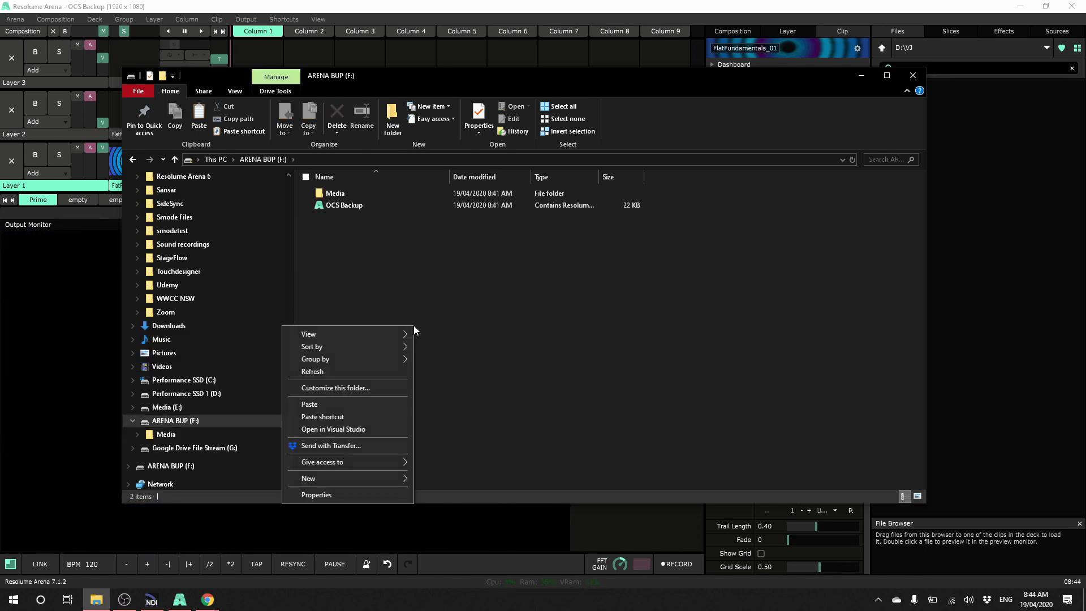
pyautogui.click(625, 305)
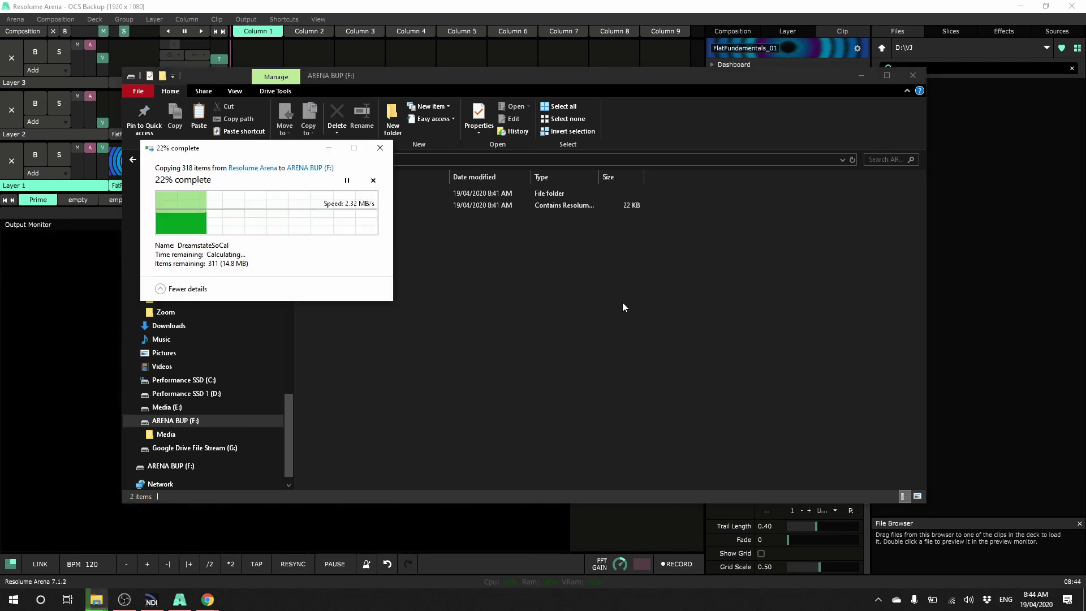
pyautogui.click(912, 75)
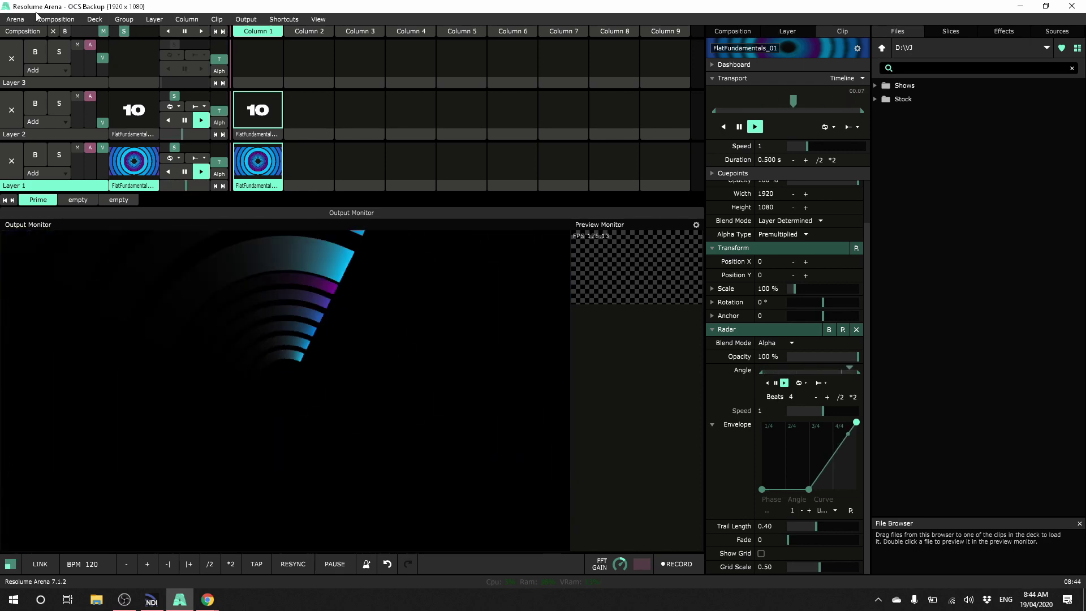
# - In Preferences > OSC, turn on OSC Output (Broadcast, port 7001) and turn off OSC Input
pyautogui.click(15, 19)
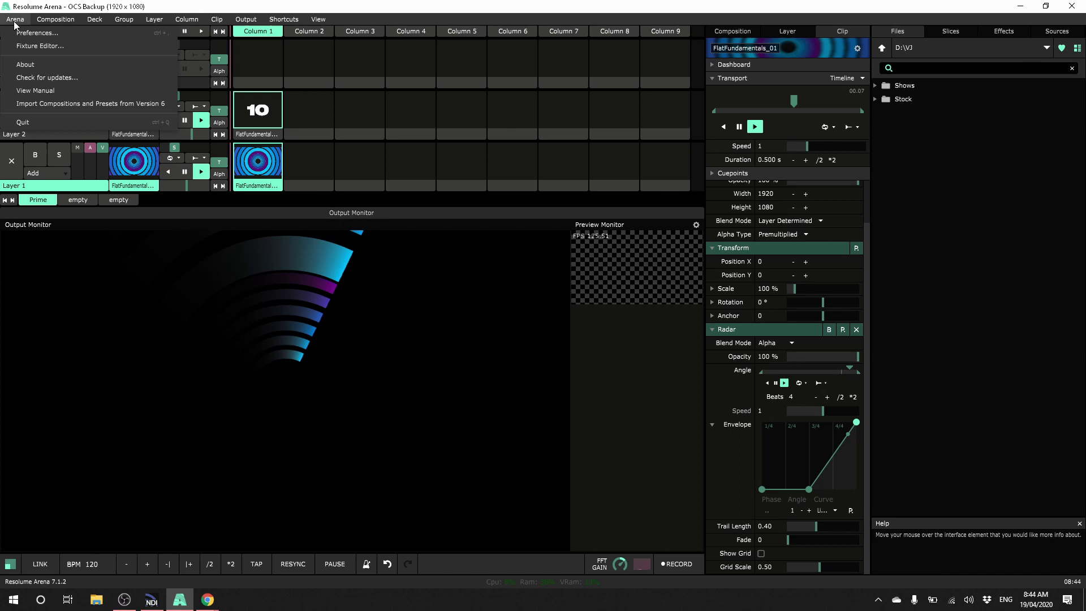
pyautogui.moveTo(55, 19)
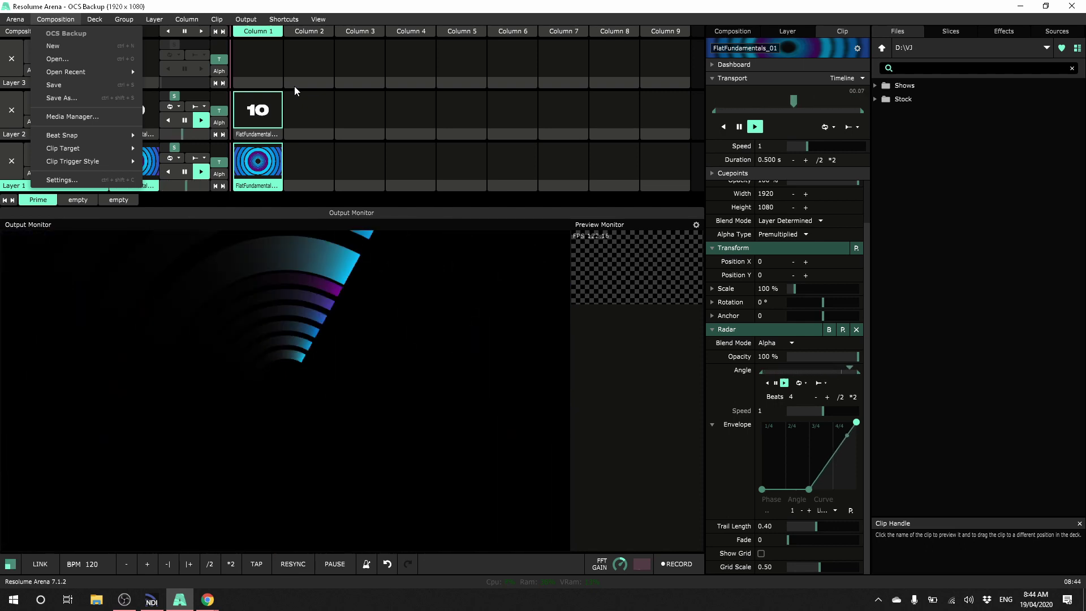
pyautogui.press('Right')
pyautogui.click(15, 19)
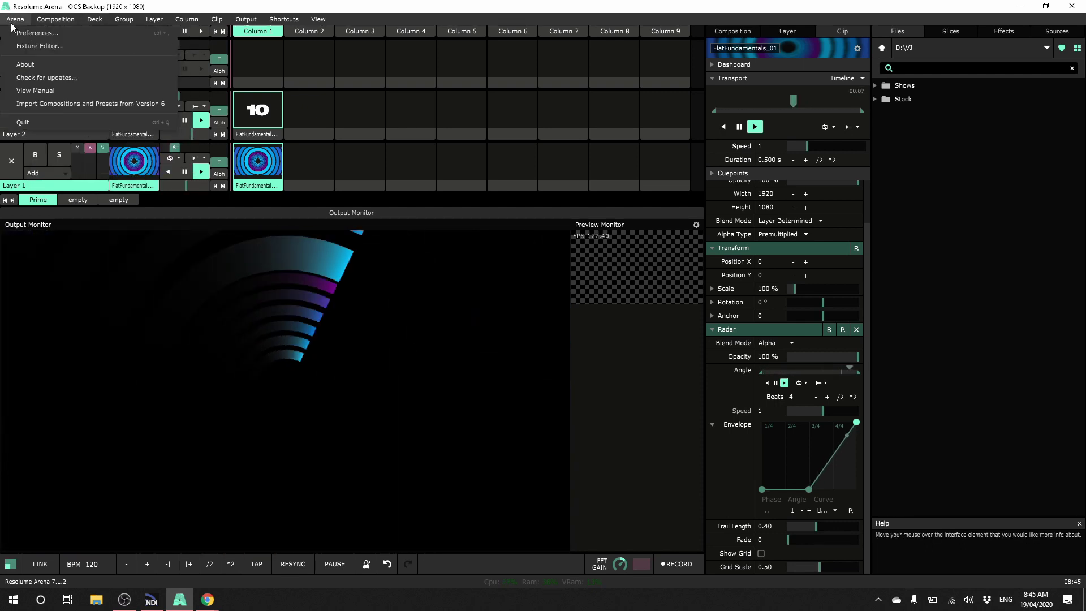
pyautogui.click(40, 36)
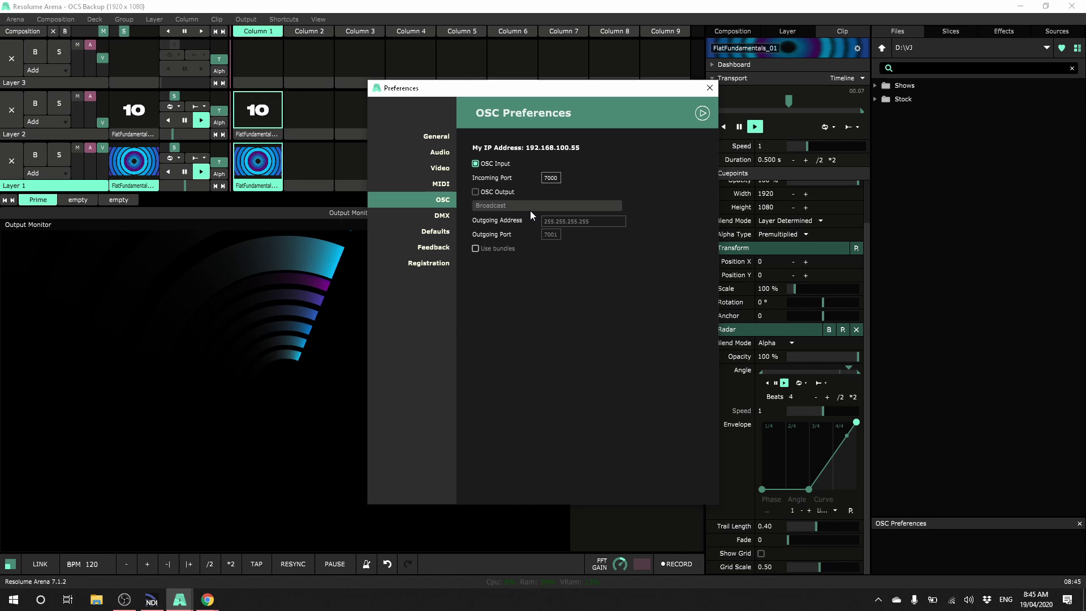
pyautogui.click(480, 191)
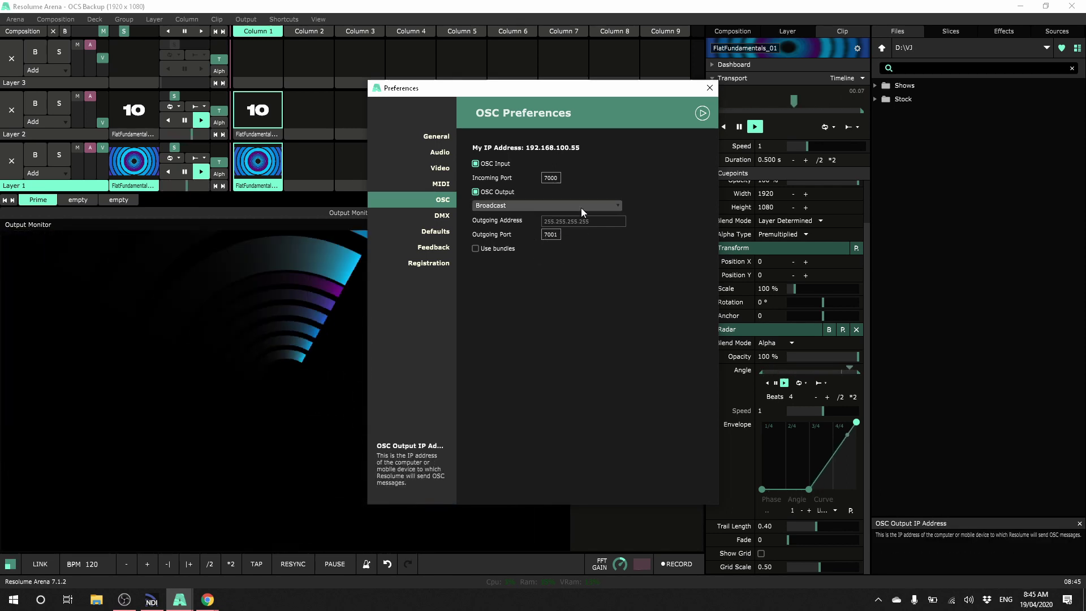
pyautogui.click(476, 164)
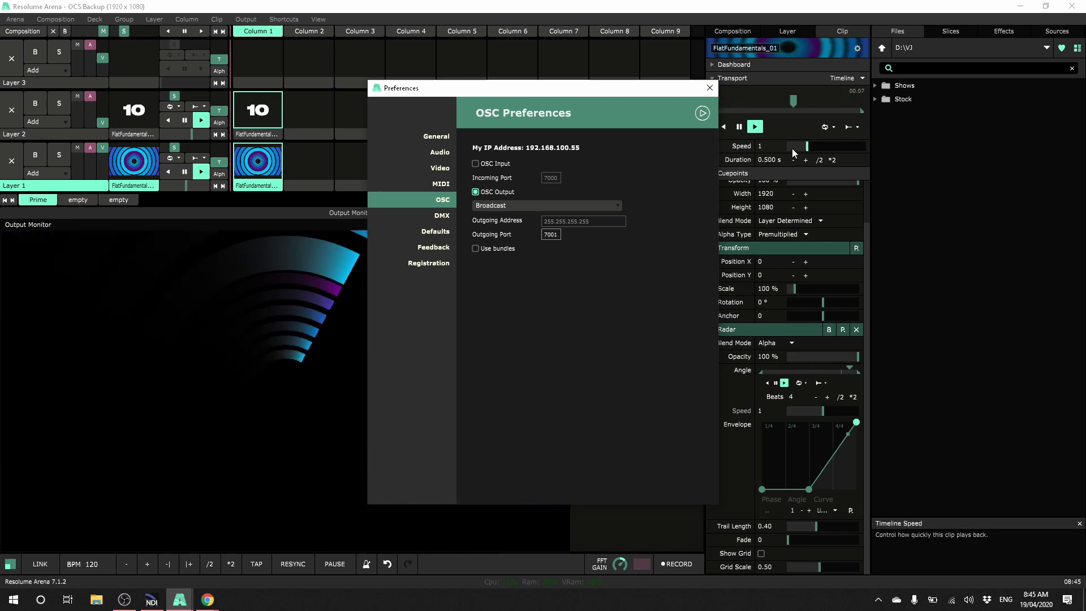
pyautogui.press('Escape')
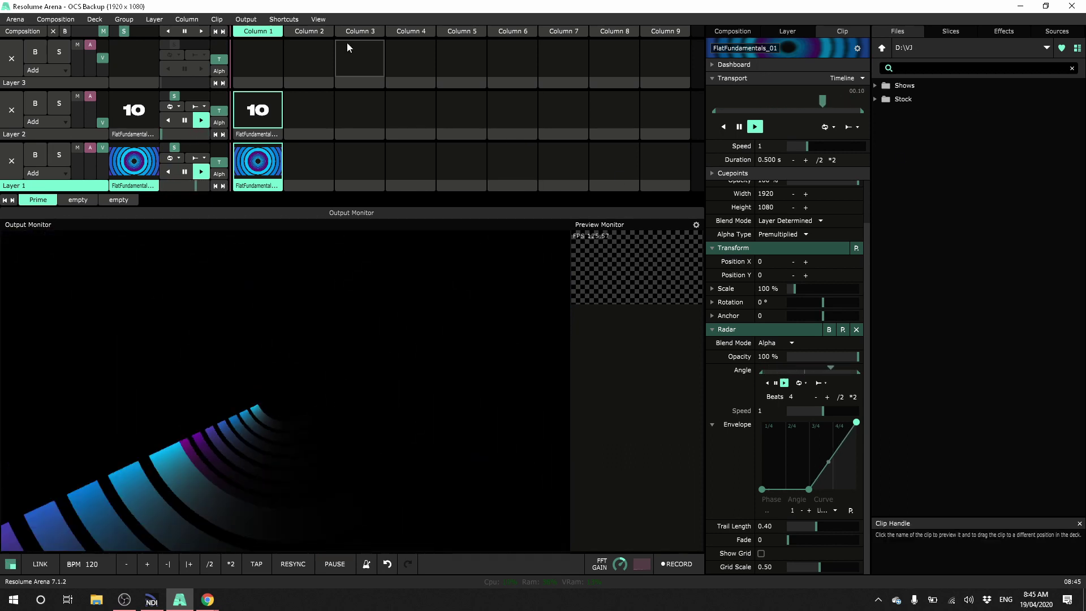
# - Edit OSC shortcuts and choose the Output All OSC Messages preset
pyautogui.click(259, 19)
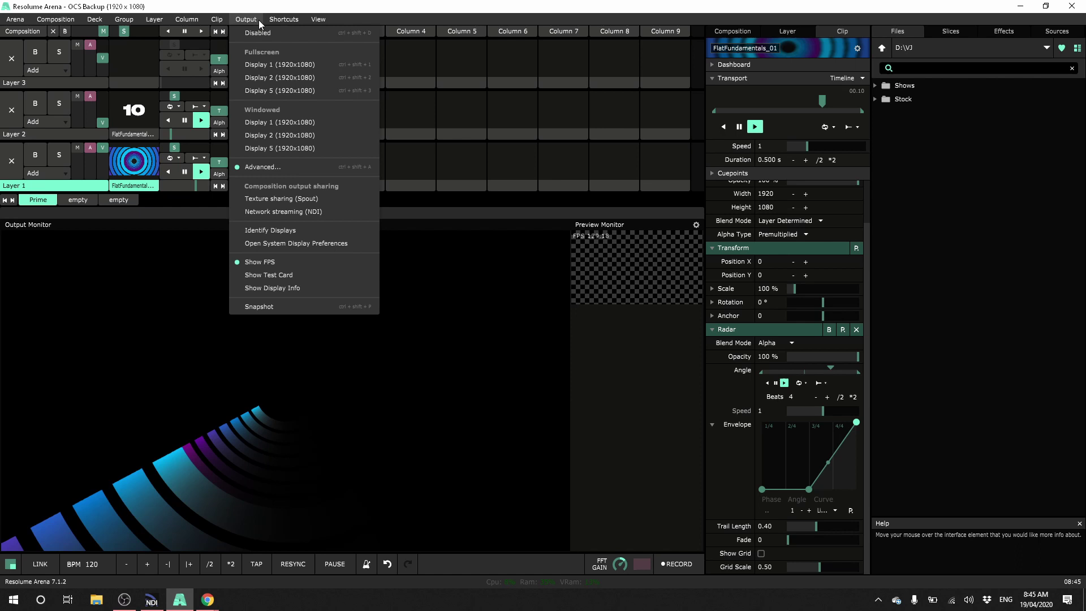
pyautogui.moveTo(283, 19)
pyautogui.click(314, 58)
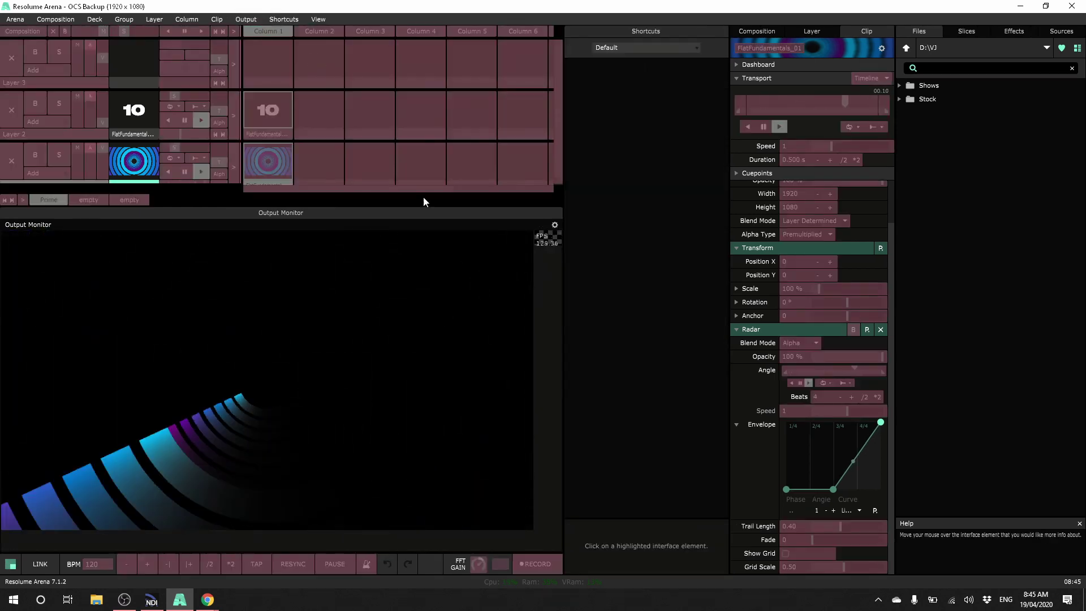
pyautogui.click(671, 48)
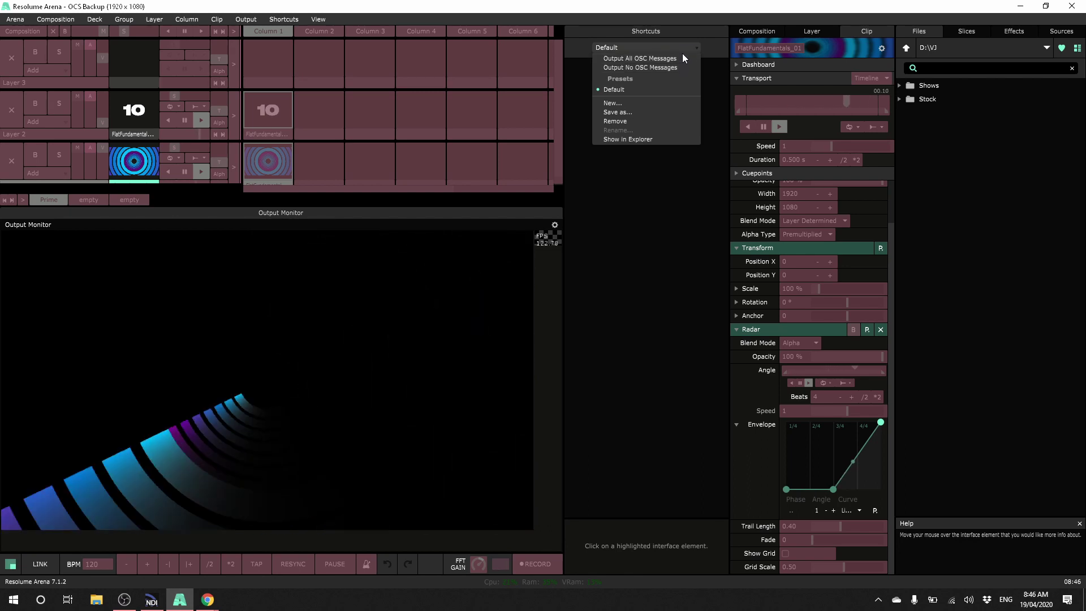
pyautogui.click(682, 59)
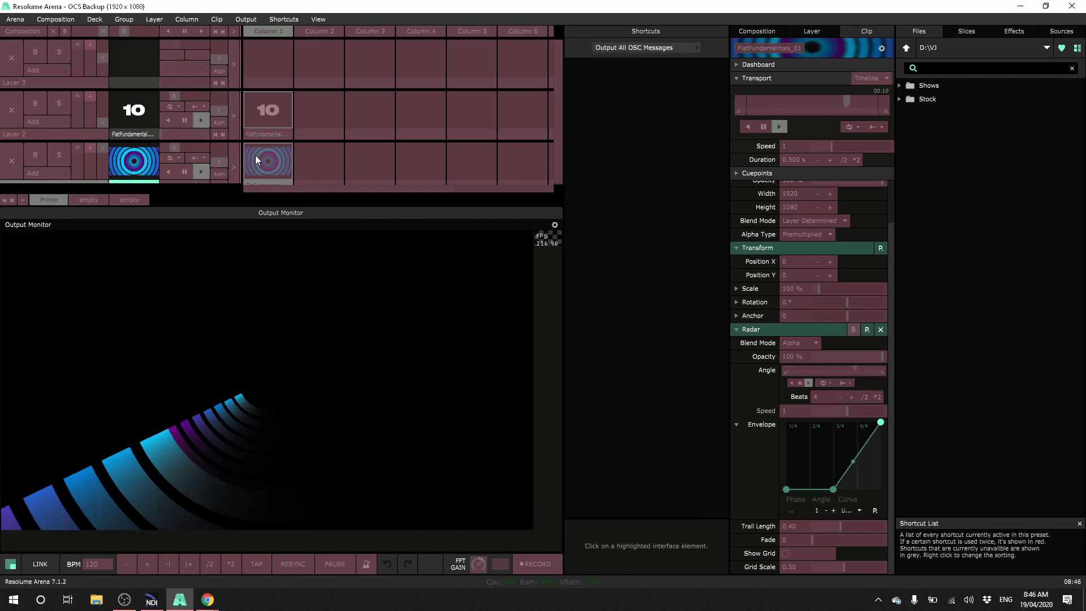
# - Check the OSC addresses of clip slots, including the Layer 2, Column 4 clip
pyautogui.click(370, 164)
pyautogui.click(405, 125)
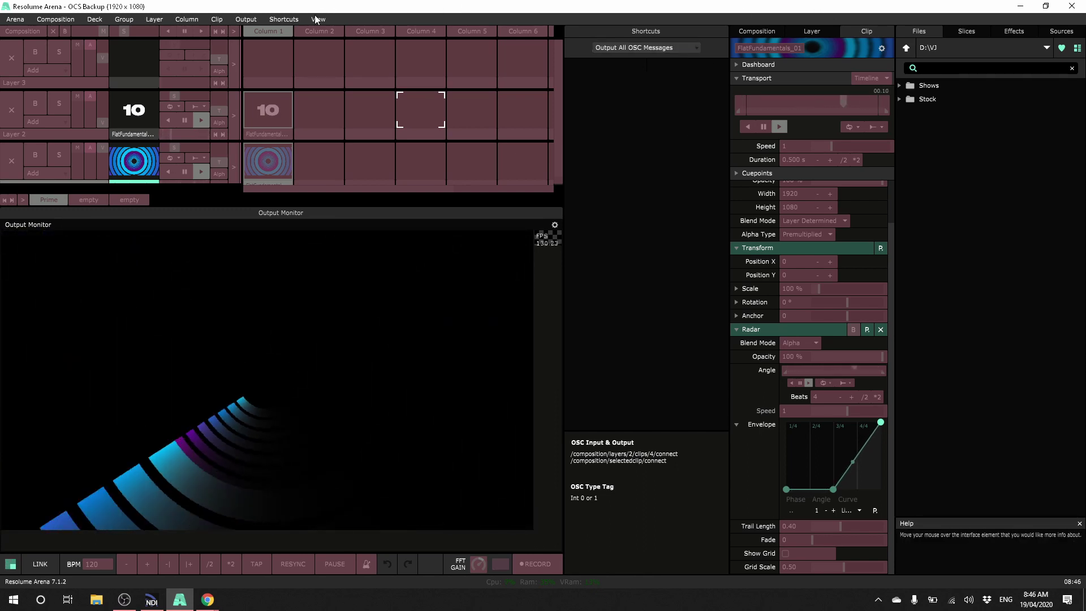
pyautogui.click(283, 19)
# - Stop OSC shortcut editing and open OCS Backup from the ARENA BUP (D:) drive
pyautogui.click(285, 85)
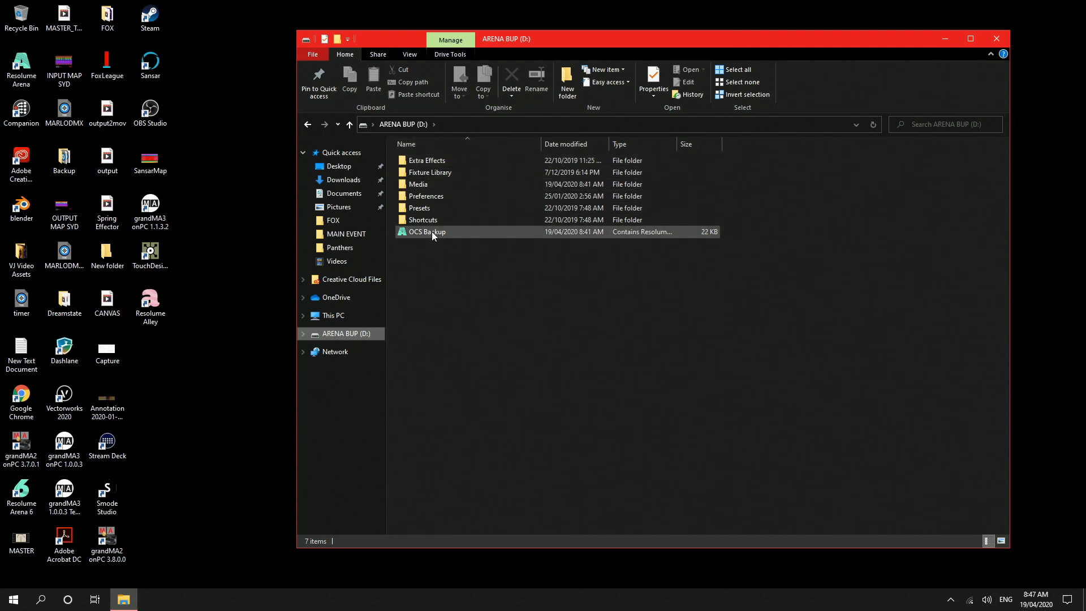
pyautogui.doubleClick(432, 232)
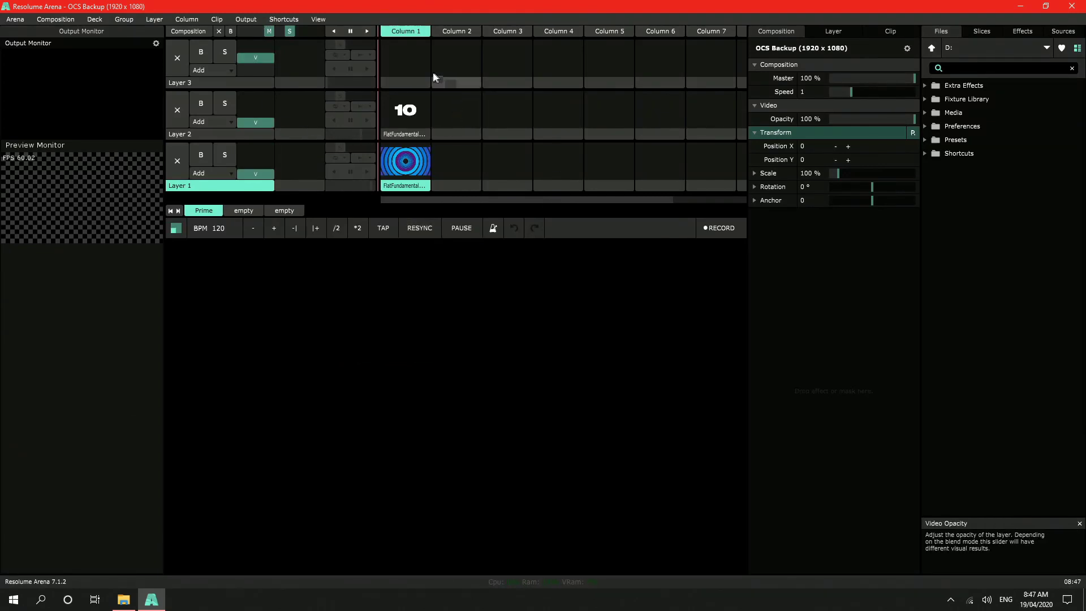
# - Launch Layer 1's Column 1 clip and look over its envelope presets without choosing one
pyautogui.click(421, 152)
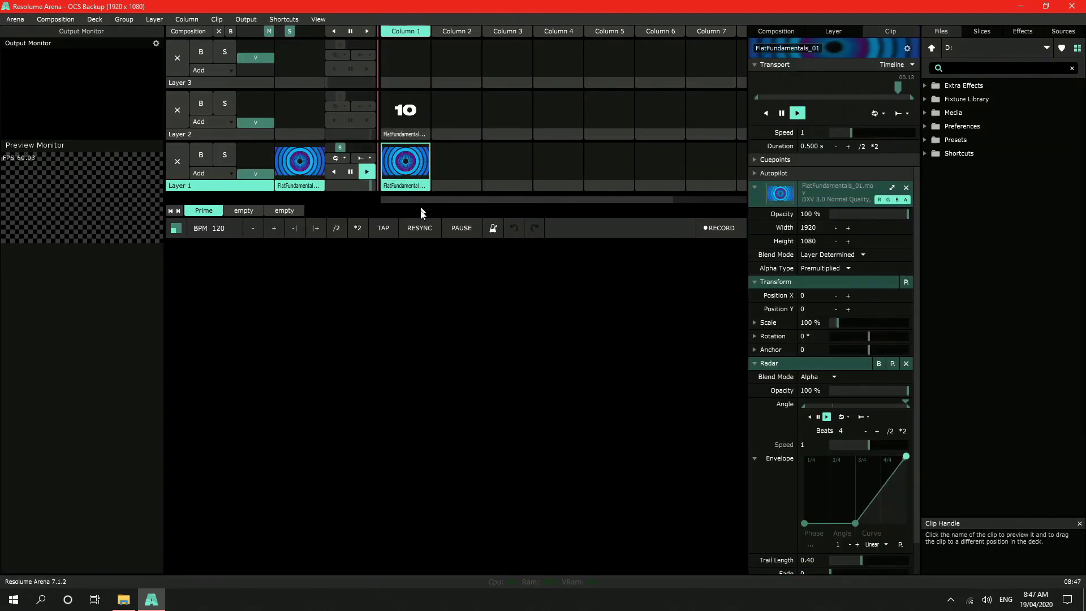
pyautogui.click(901, 545)
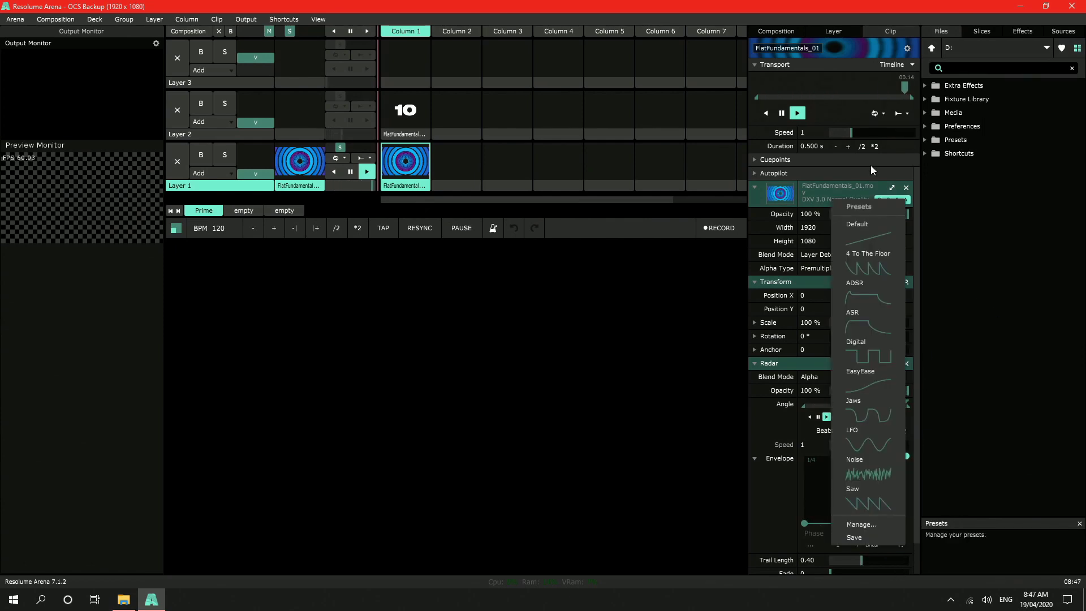
pyautogui.click(436, 441)
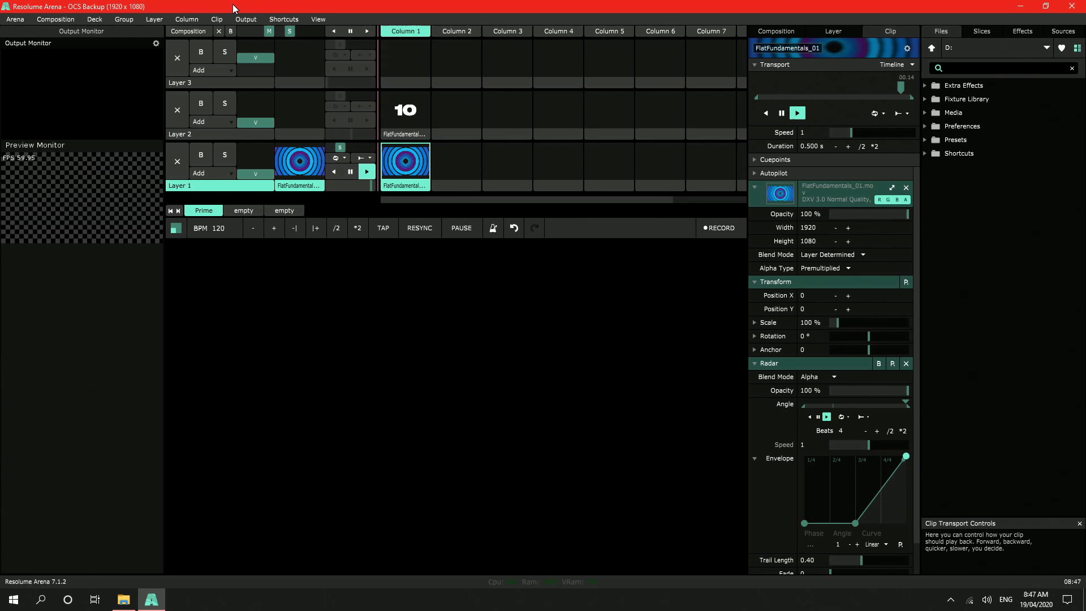
# - Open the Advanced output setup and cancel it, leaving the mapping unchanged
pyautogui.click(247, 21)
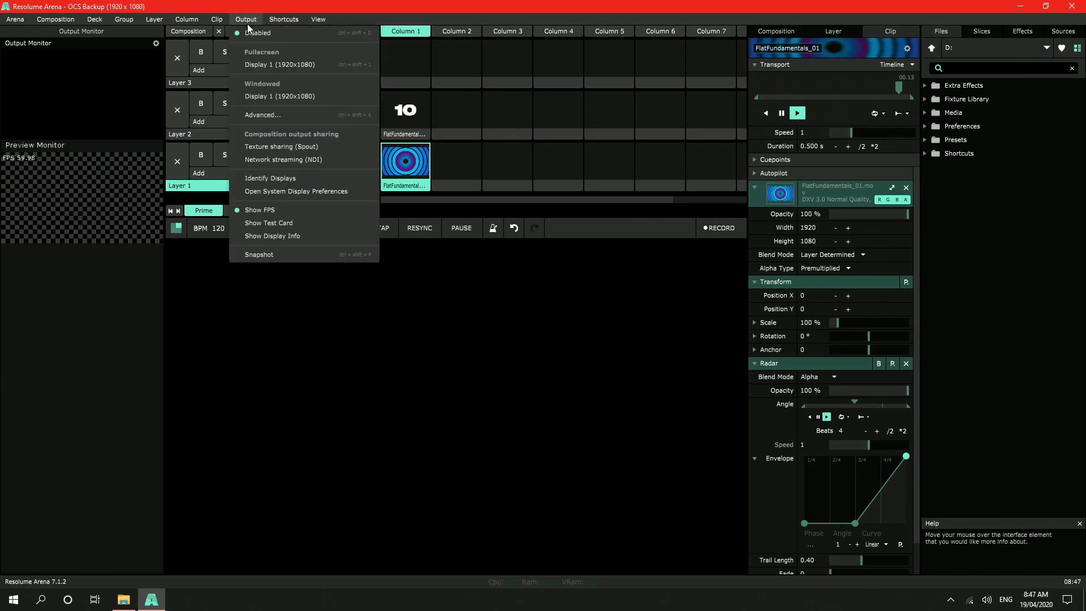
pyautogui.click(288, 116)
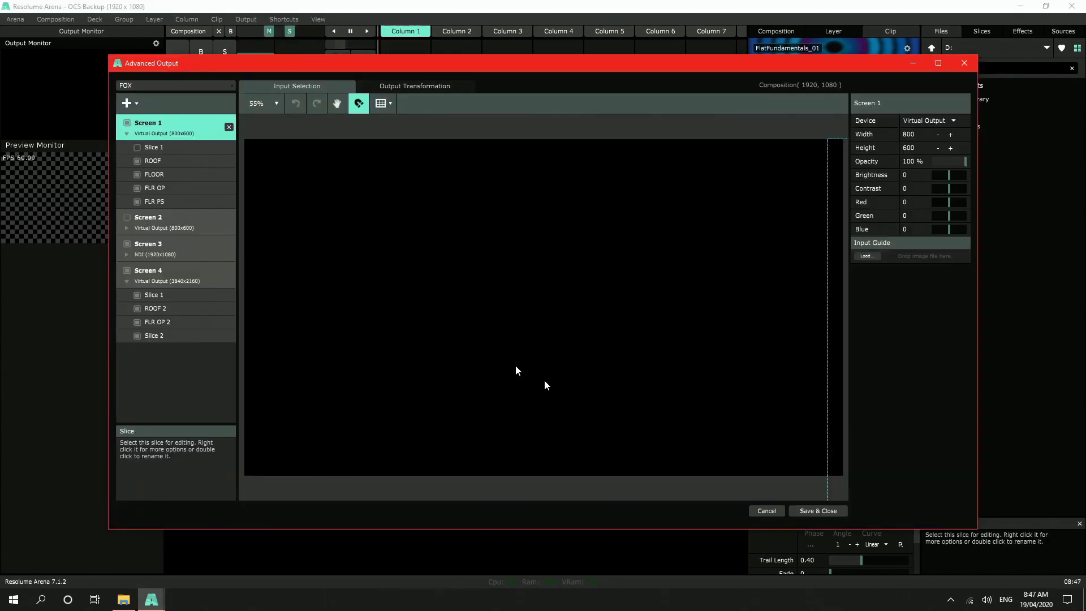
pyautogui.click(765, 511)
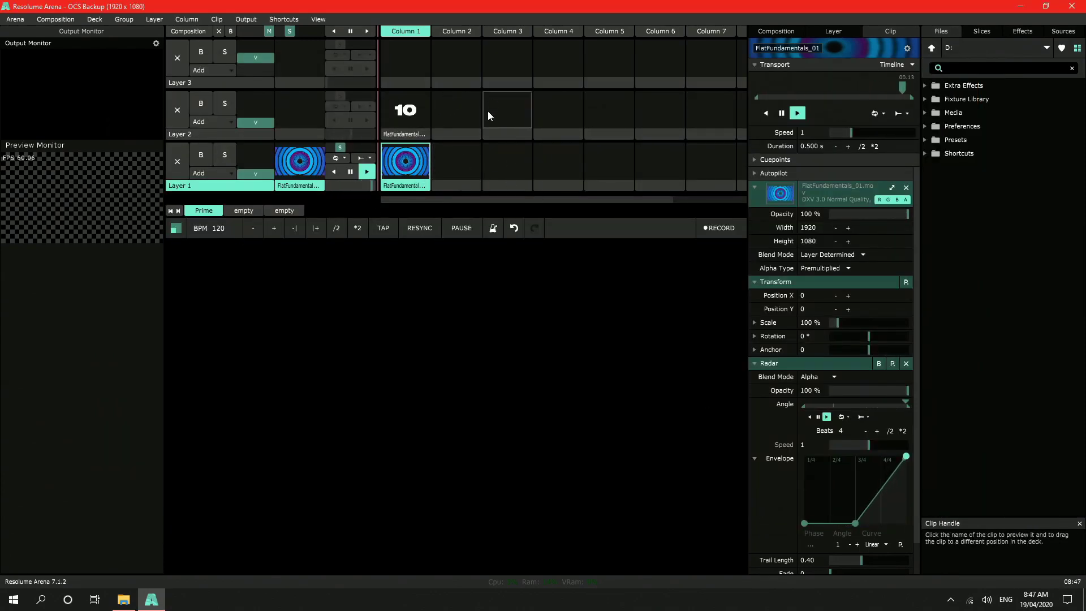
pyautogui.click(15, 19)
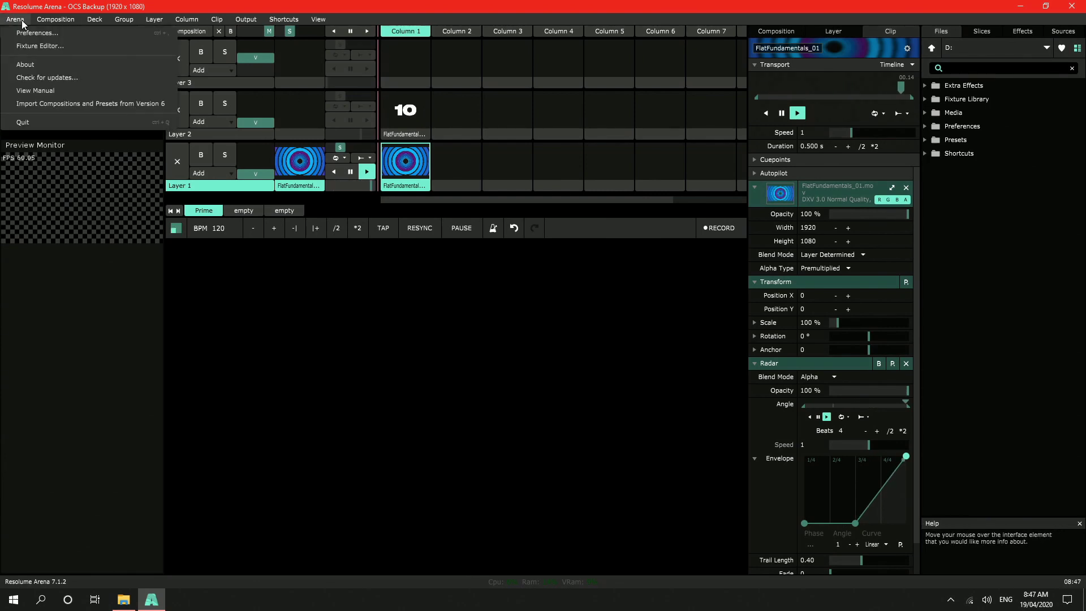
pyautogui.click(36, 32)
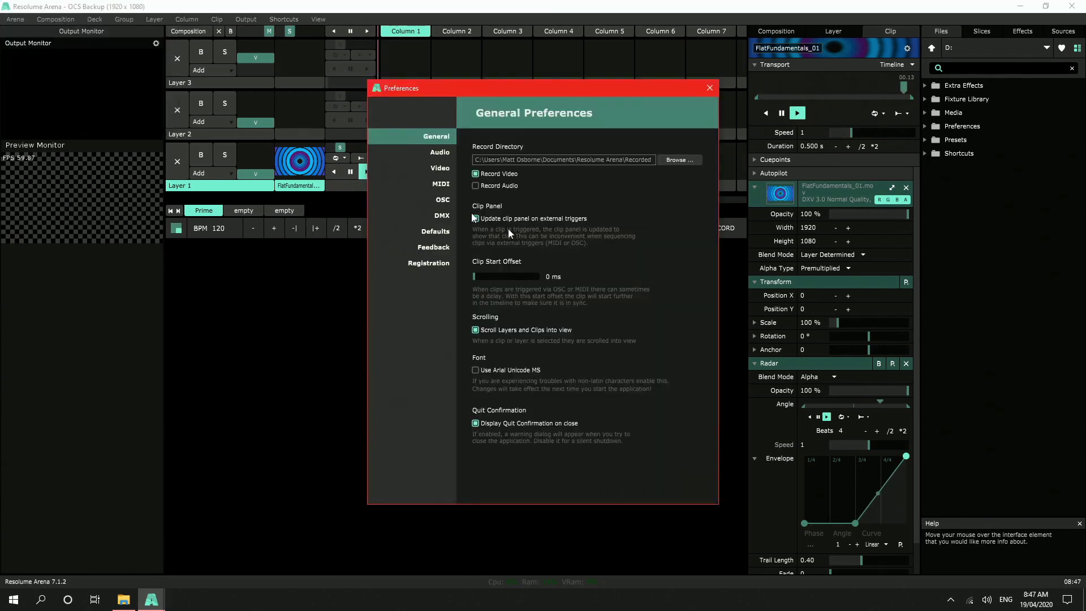
pyautogui.click(443, 201)
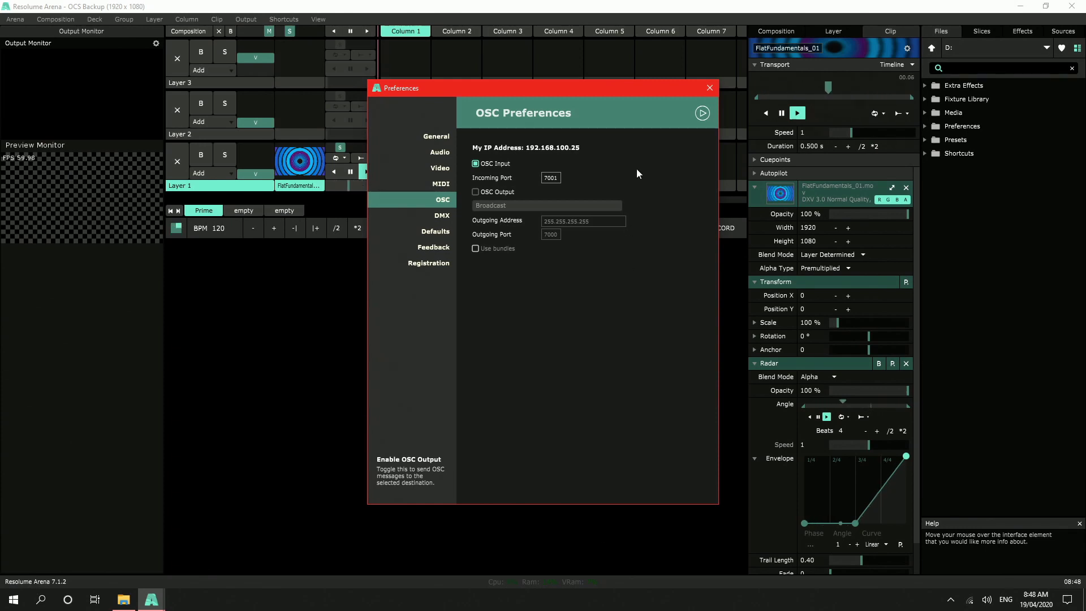
pyautogui.click(709, 87)
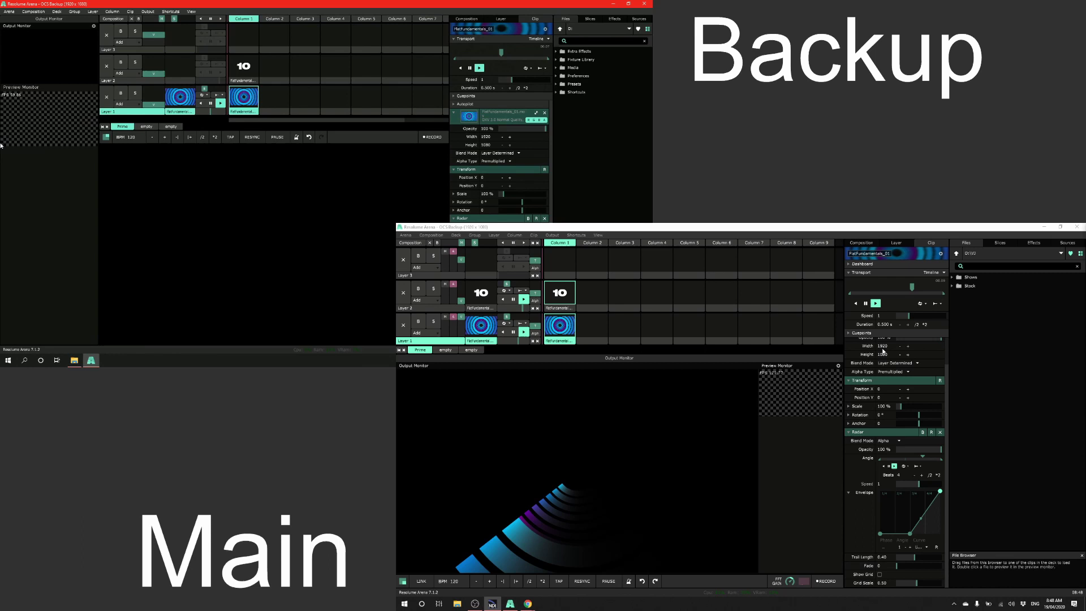
# - Repeatedly toggle Layer 1's clip on Main while the backup mirrors each change
pyautogui.click(588, 320)
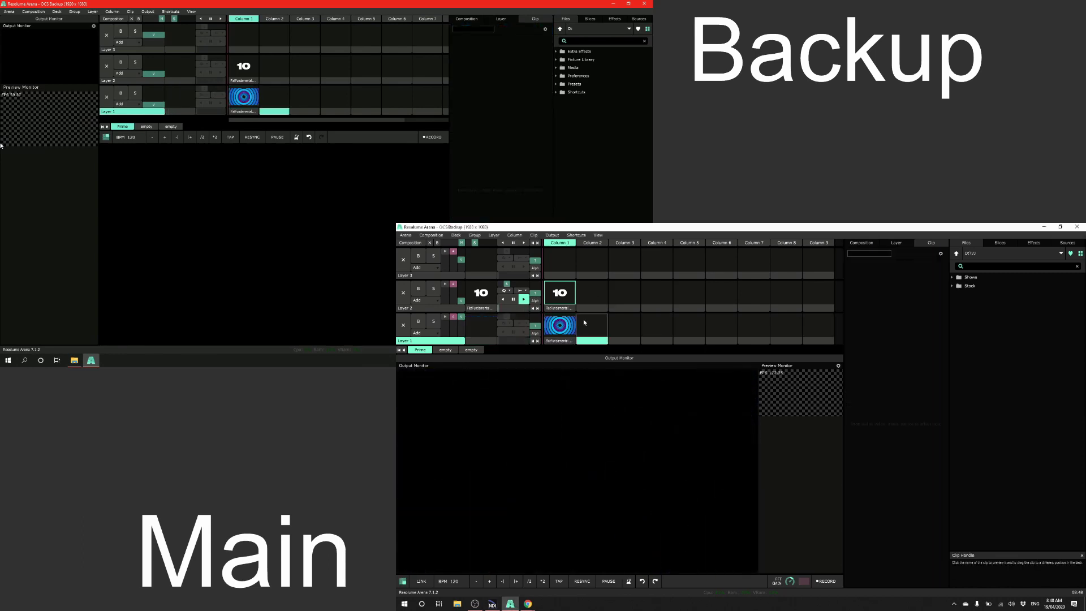
pyautogui.click(571, 322)
pyautogui.click(579, 326)
pyautogui.click(568, 324)
pyautogui.click(587, 322)
pyautogui.click(571, 325)
pyautogui.click(589, 322)
pyautogui.click(571, 326)
pyautogui.click(589, 323)
pyautogui.click(569, 325)
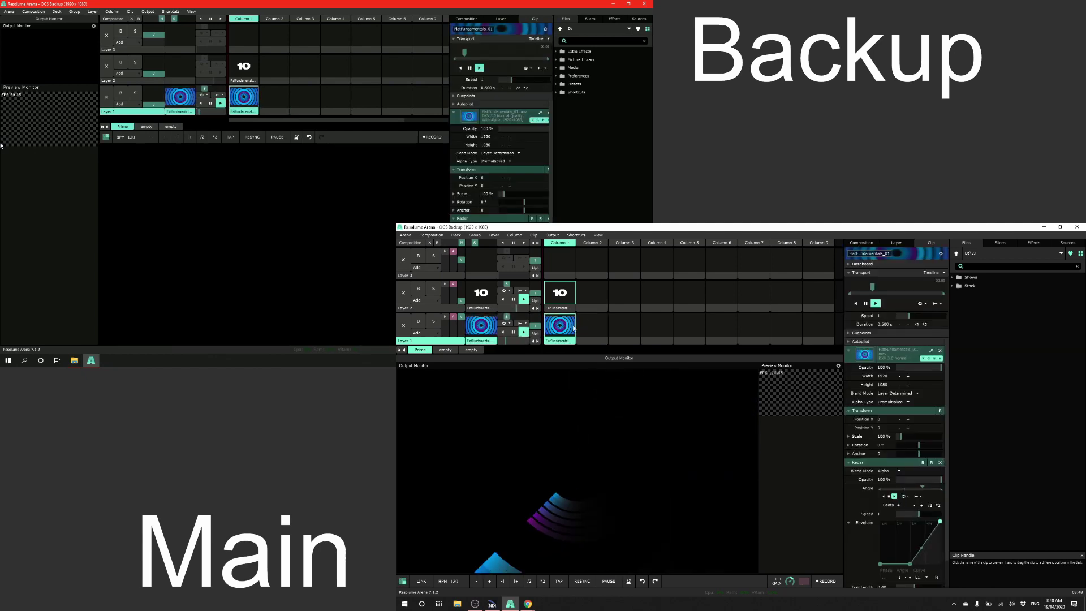
pyautogui.click(588, 323)
pyautogui.click(569, 324)
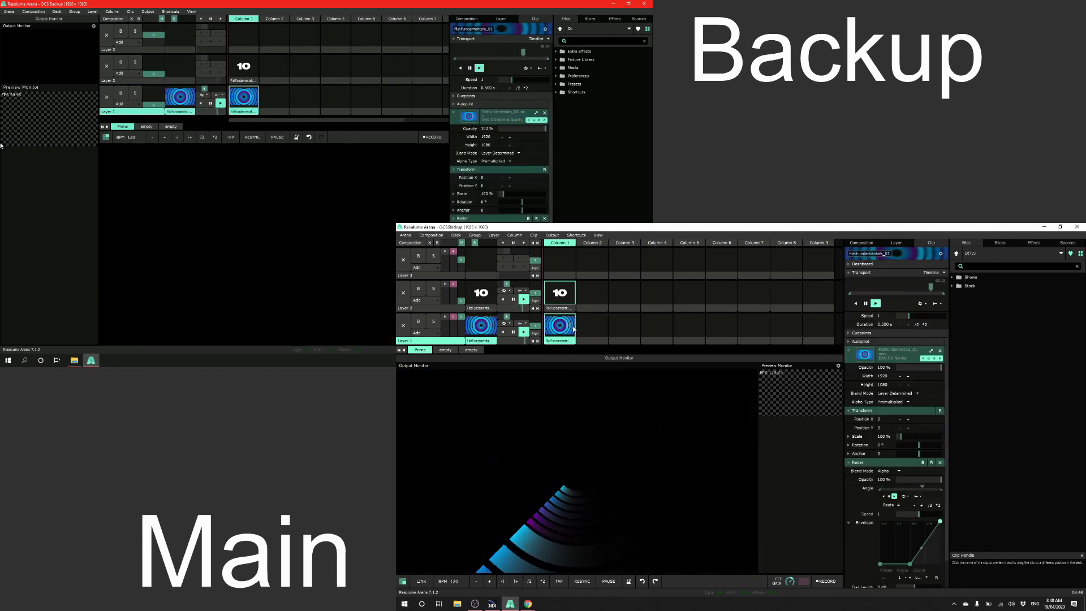
# - Relaunch Layer 1's clip and the Layer 2 10 countdown clip, then stop everything
pyautogui.click(612, 323)
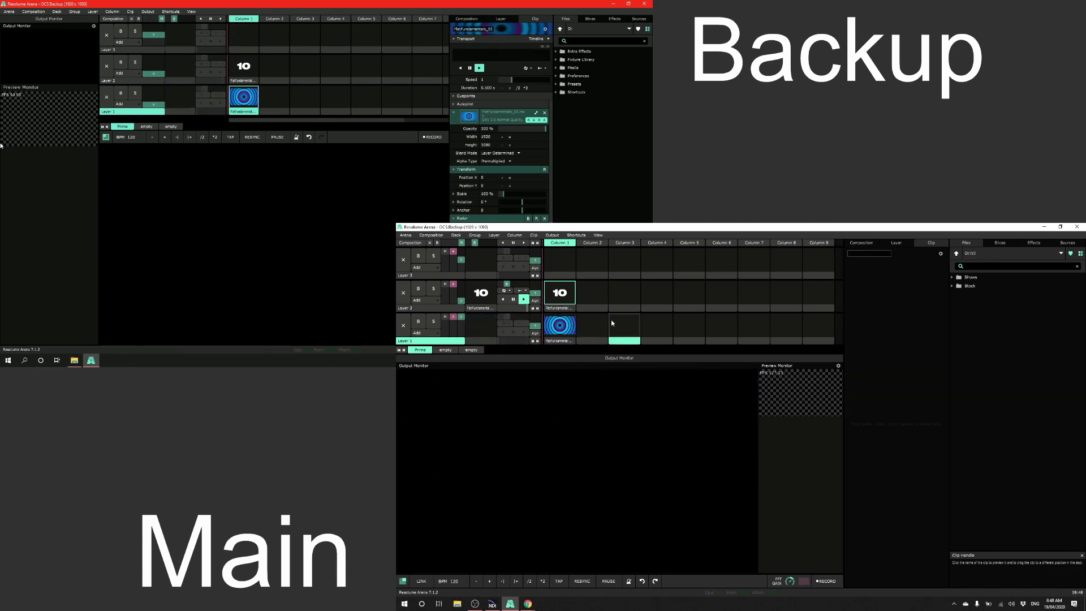
pyautogui.click(572, 326)
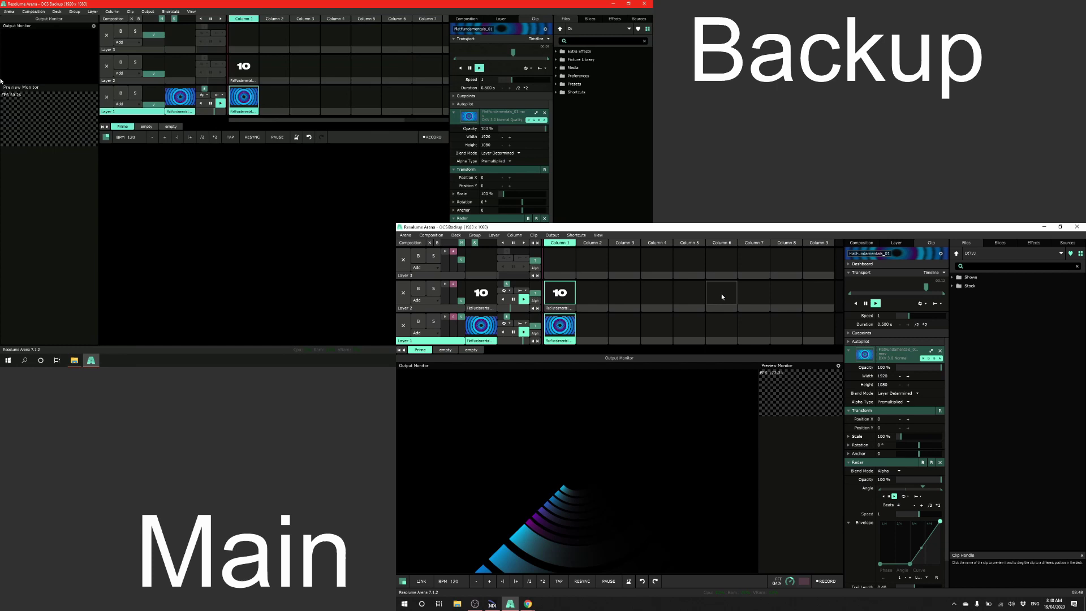
pyautogui.click(561, 299)
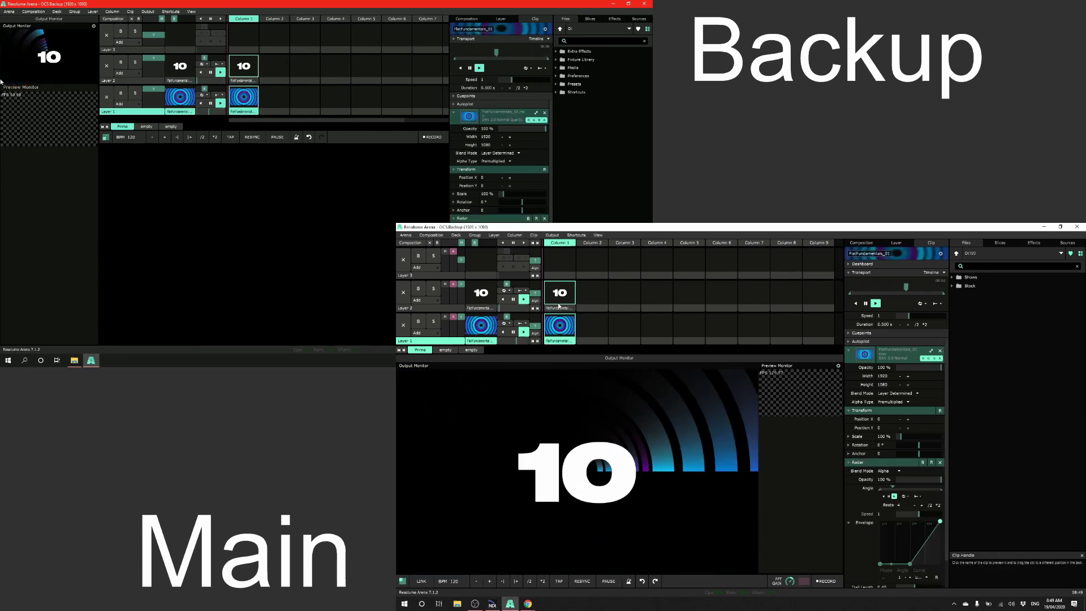
pyautogui.click(581, 317)
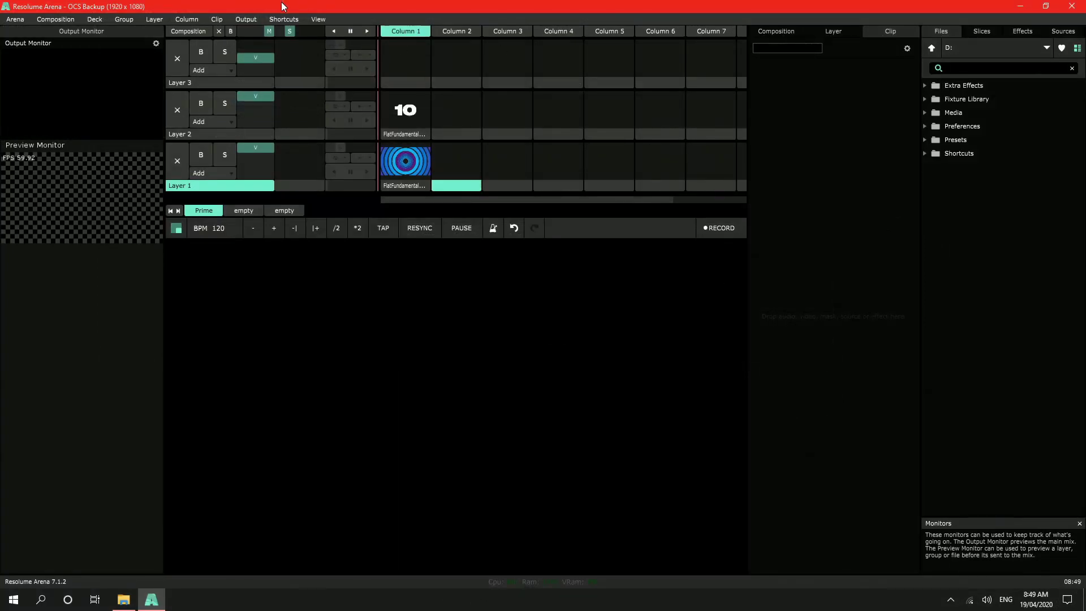
# - Load the Backup preset from D:\Presets\Advanced Output into the Advanced Output mapping
pyautogui.click(247, 18)
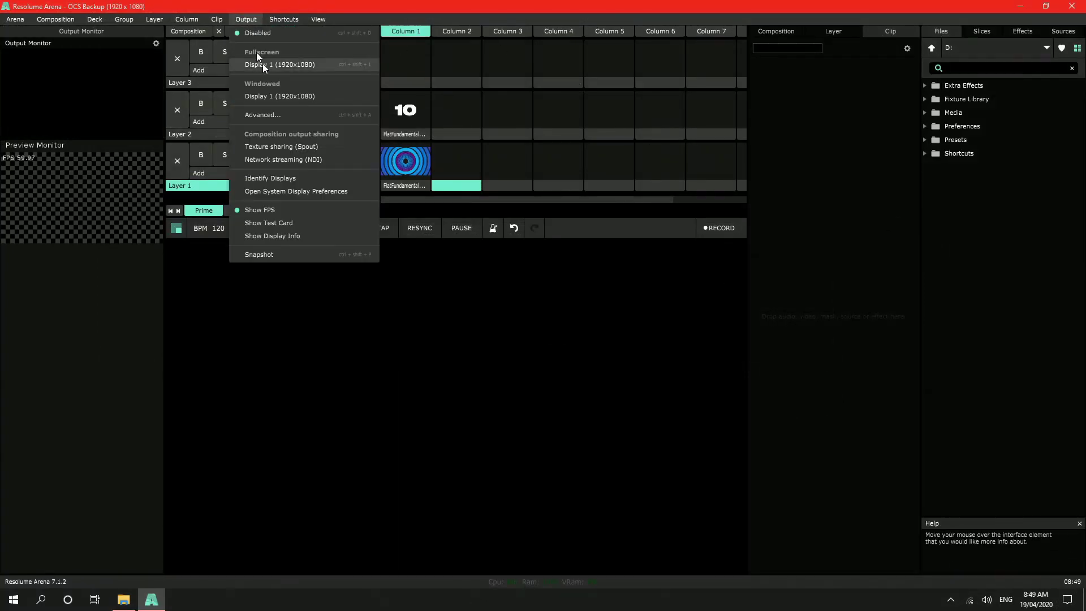
pyautogui.click(311, 120)
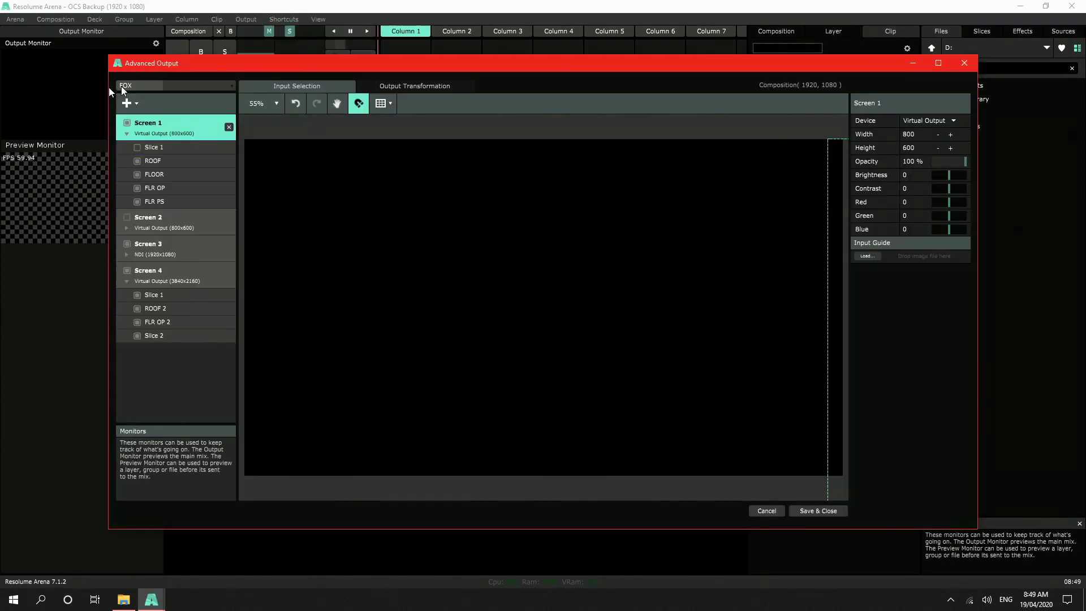
pyautogui.click(145, 83)
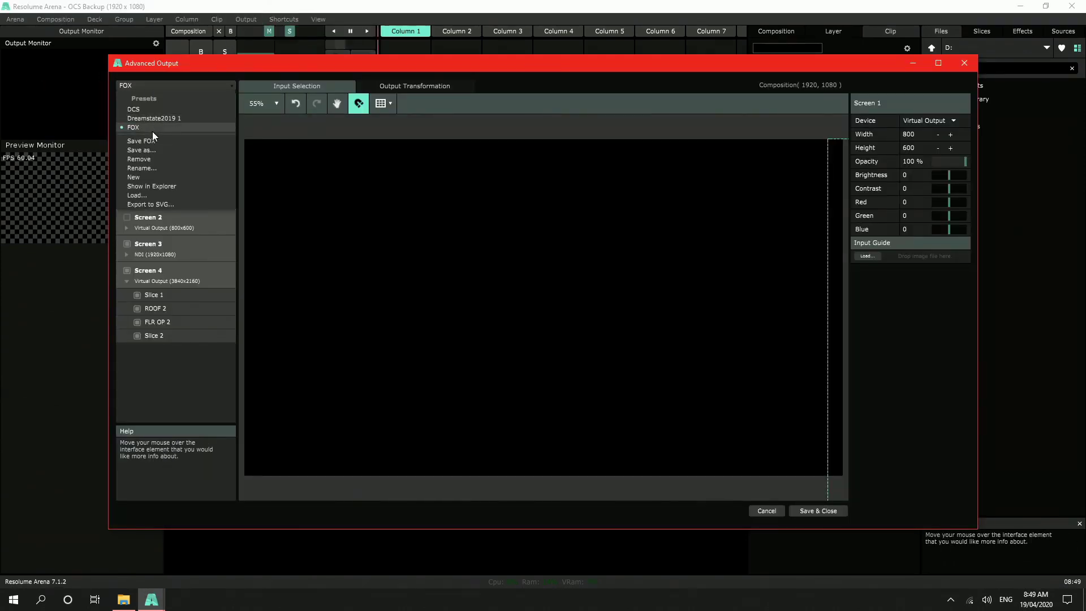
pyautogui.click(162, 195)
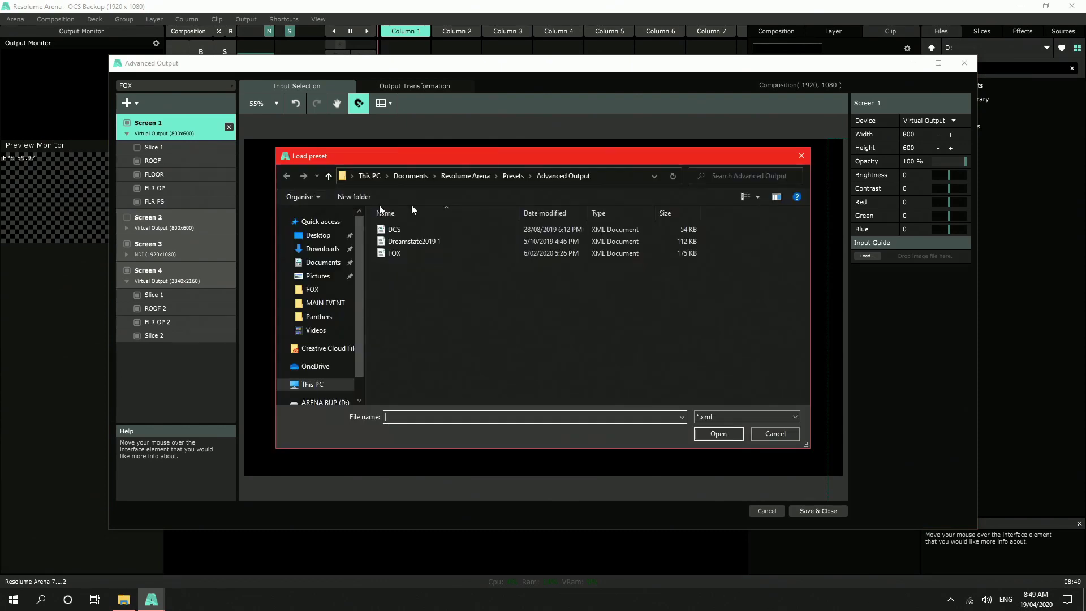
pyautogui.scroll(-1, 335, 347)
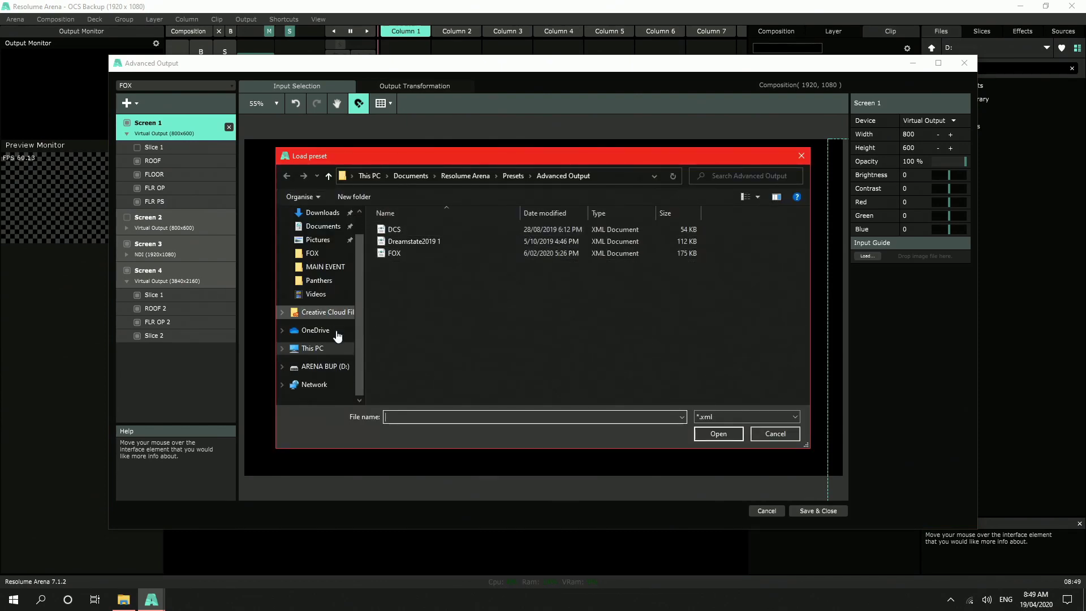
pyautogui.click(324, 367)
pyautogui.doubleClick(414, 274)
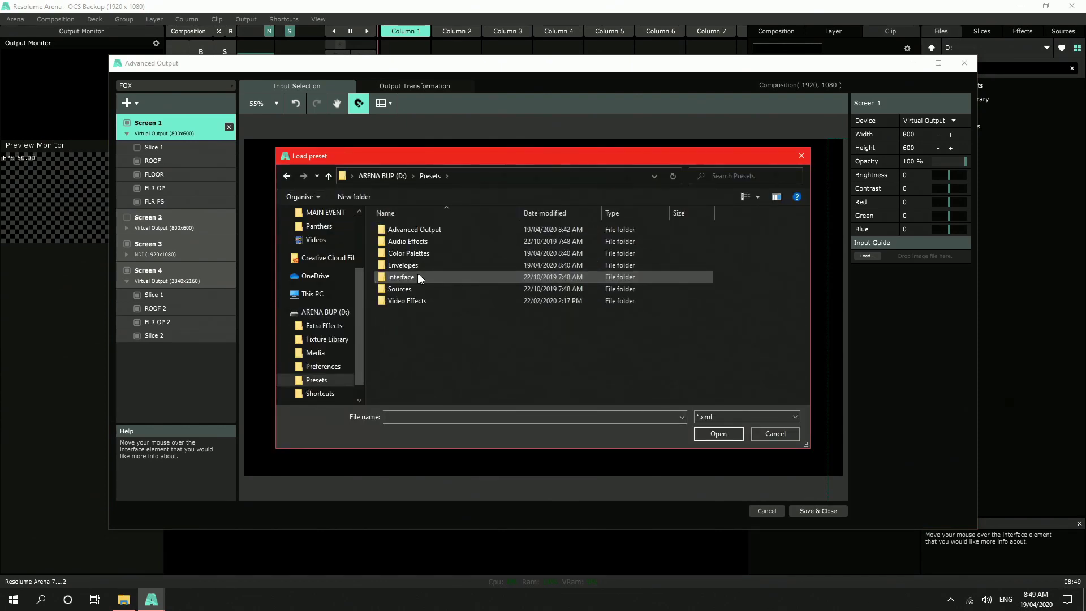
pyautogui.doubleClick(436, 230)
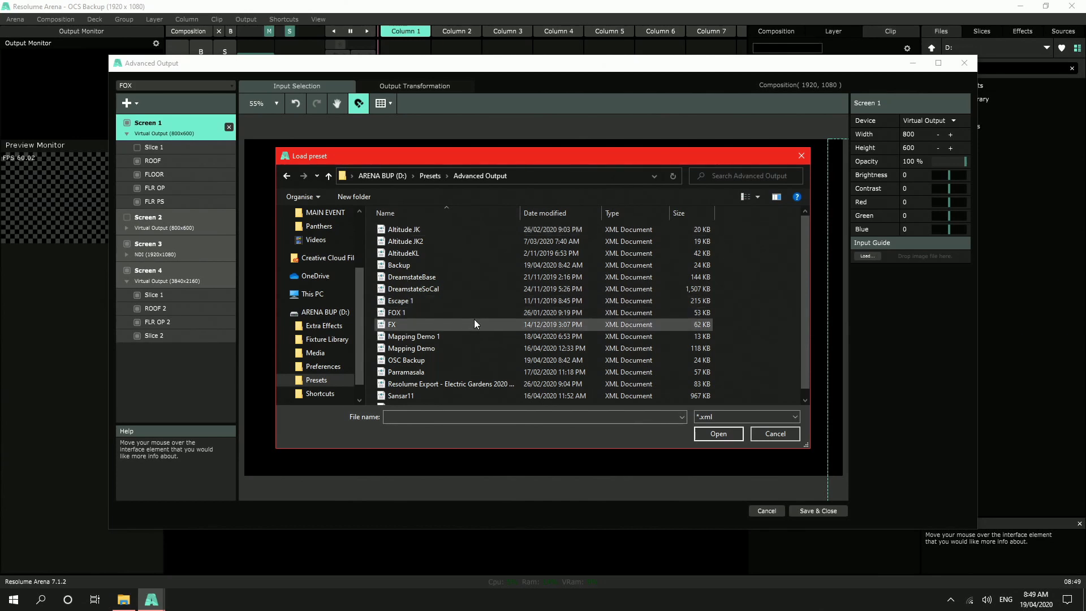
pyautogui.click(409, 267)
pyautogui.doubleClick(409, 267)
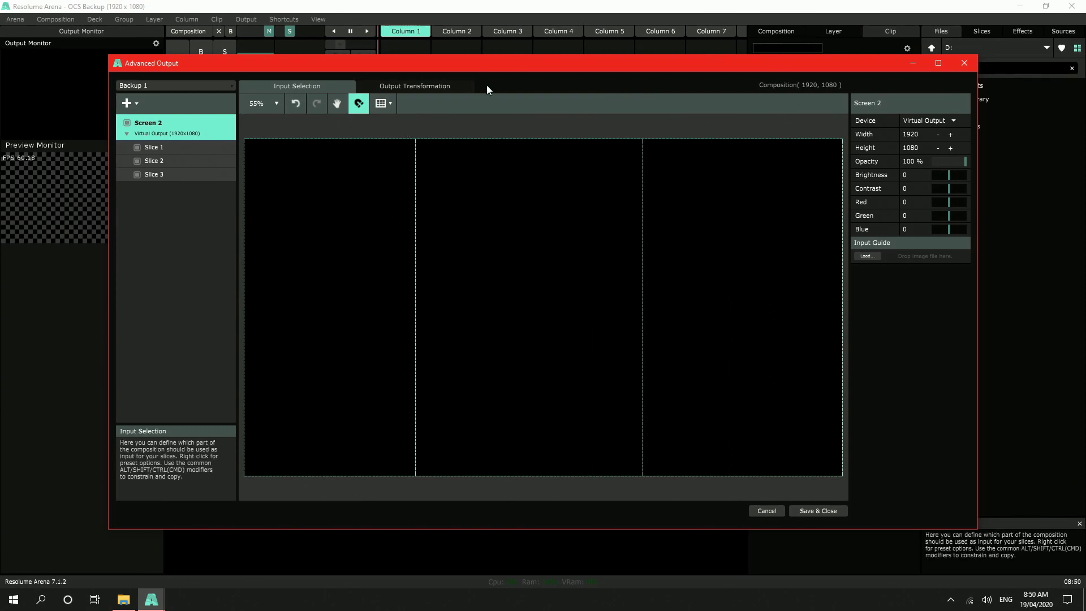
# - Close the output setup and copy the Backup preset from D:\Shortcuts\MIDI
pyautogui.click(815, 512)
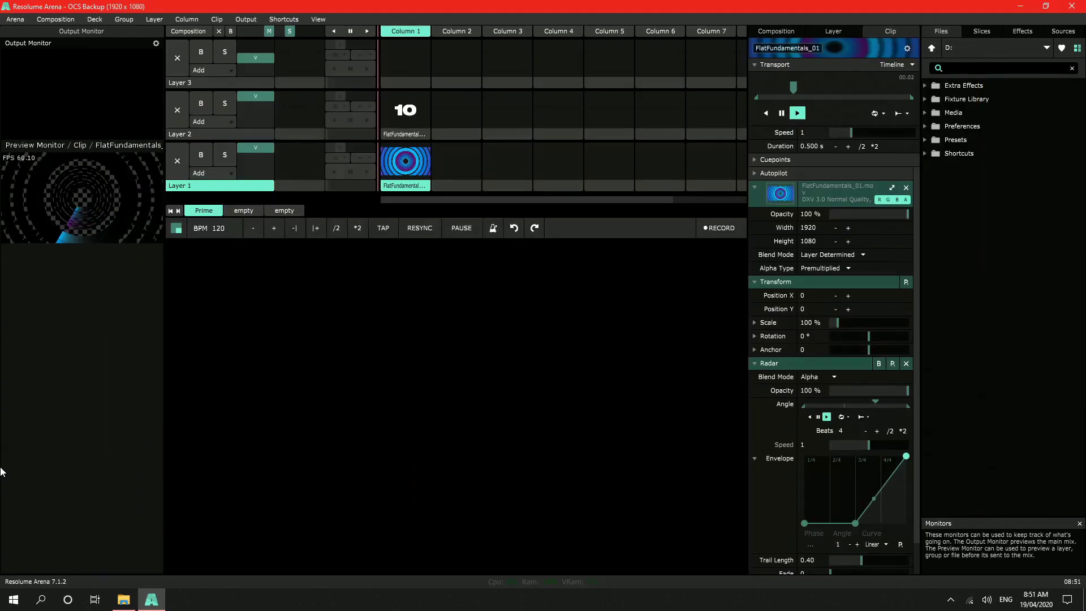
pyautogui.click(122, 600)
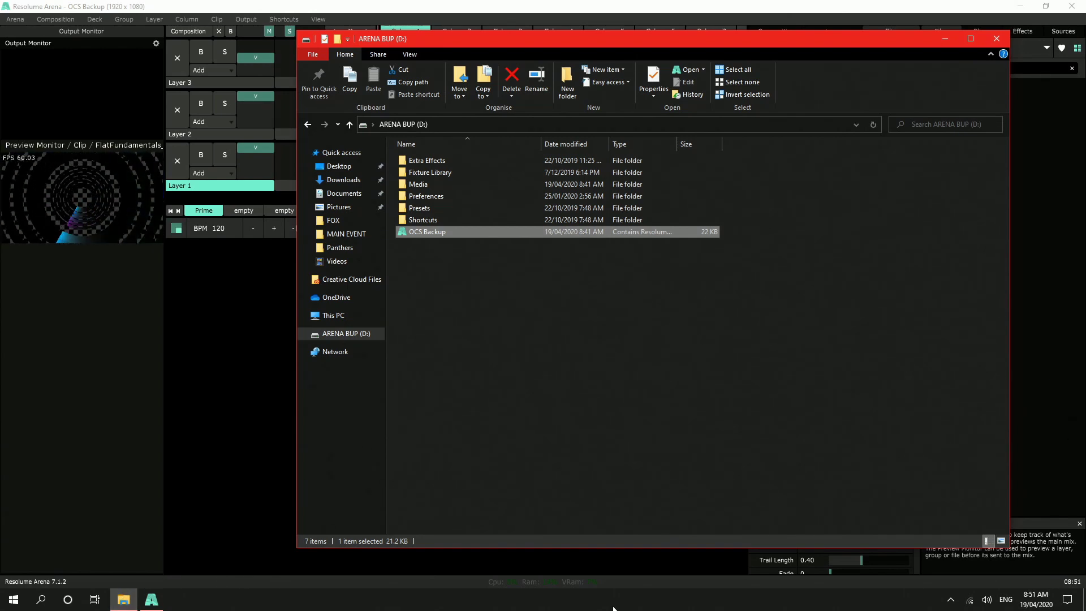
pyautogui.doubleClick(429, 201)
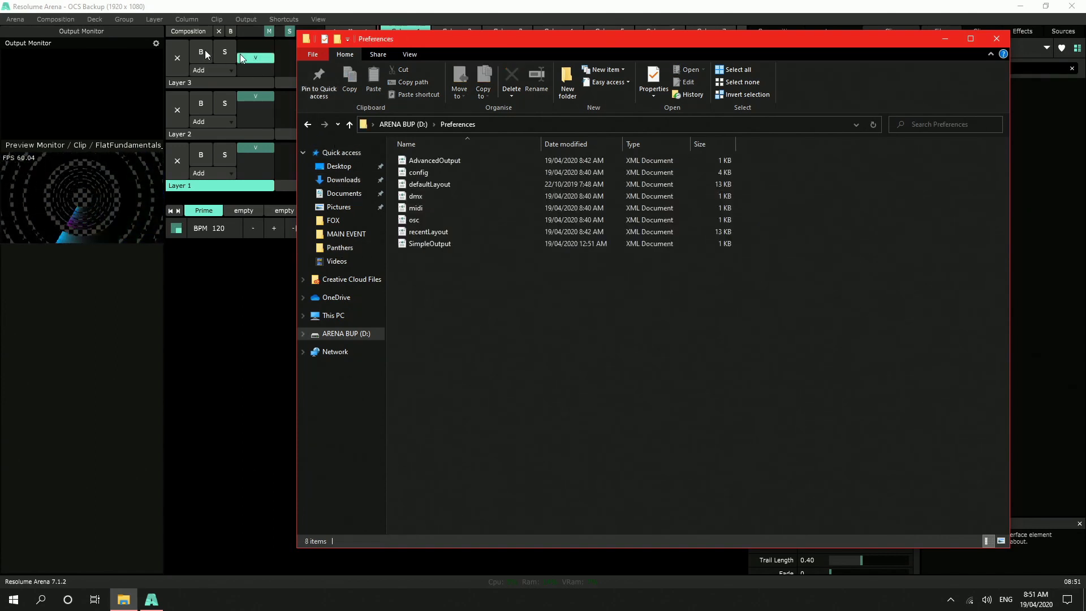
pyautogui.click(348, 125)
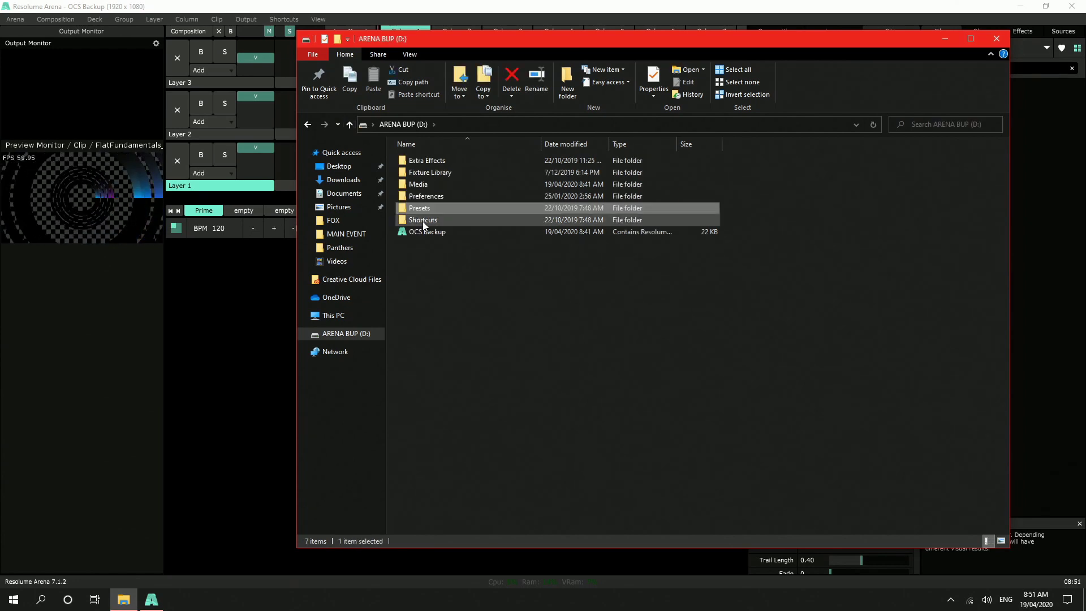
pyautogui.doubleClick(423, 222)
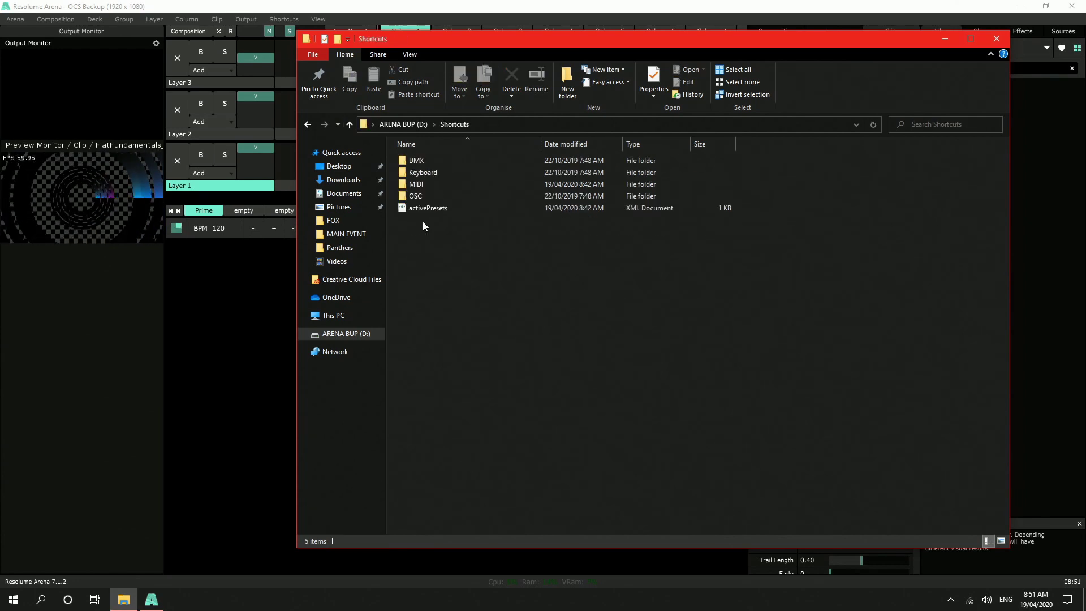
pyautogui.doubleClick(440, 184)
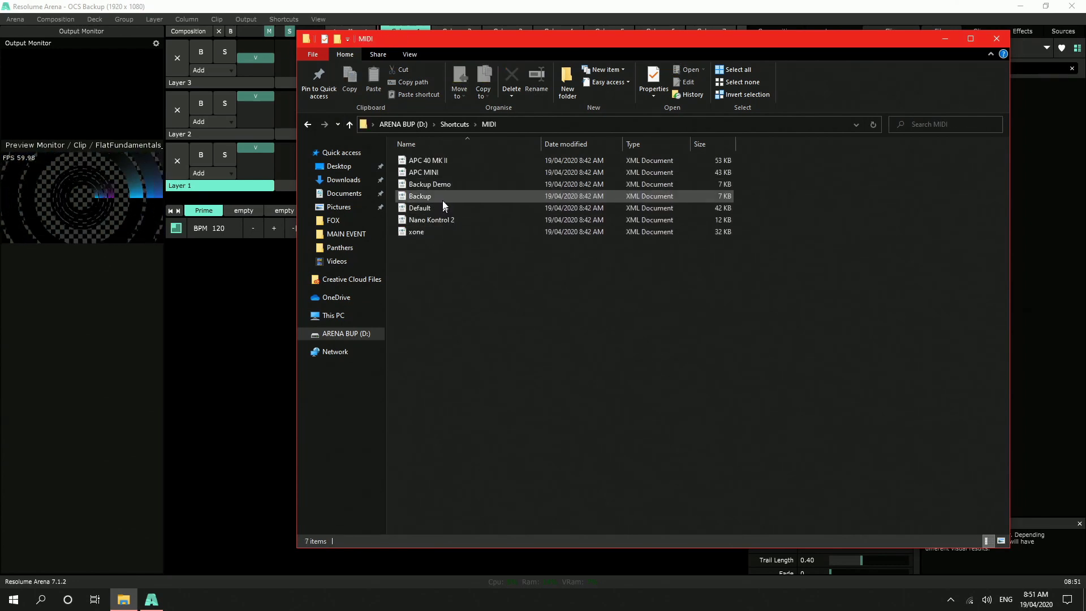
pyautogui.click(442, 196)
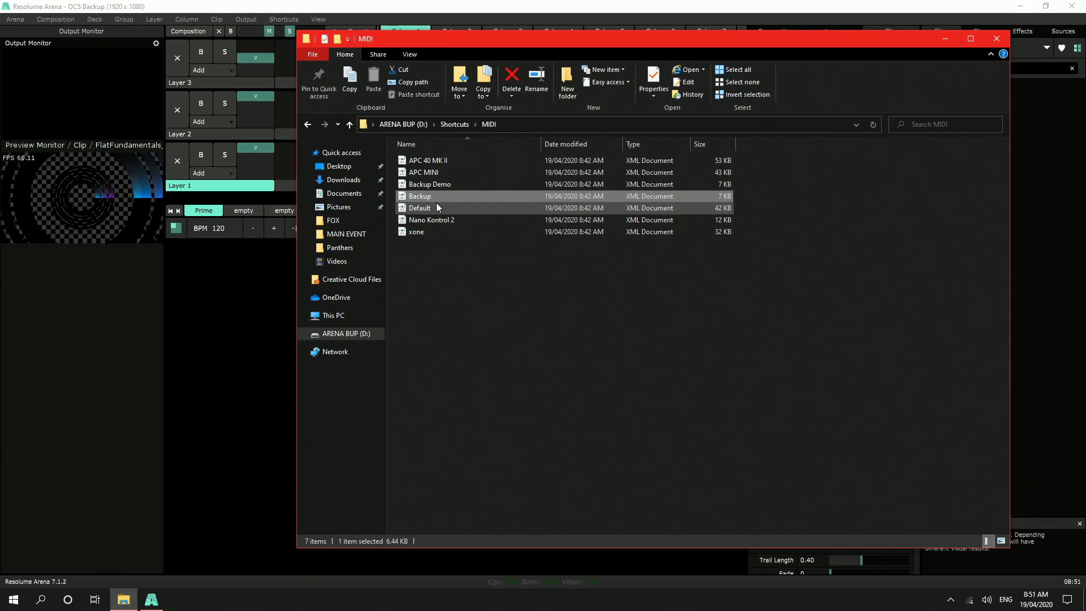
pyautogui.hotkey('ctrl', 'c')
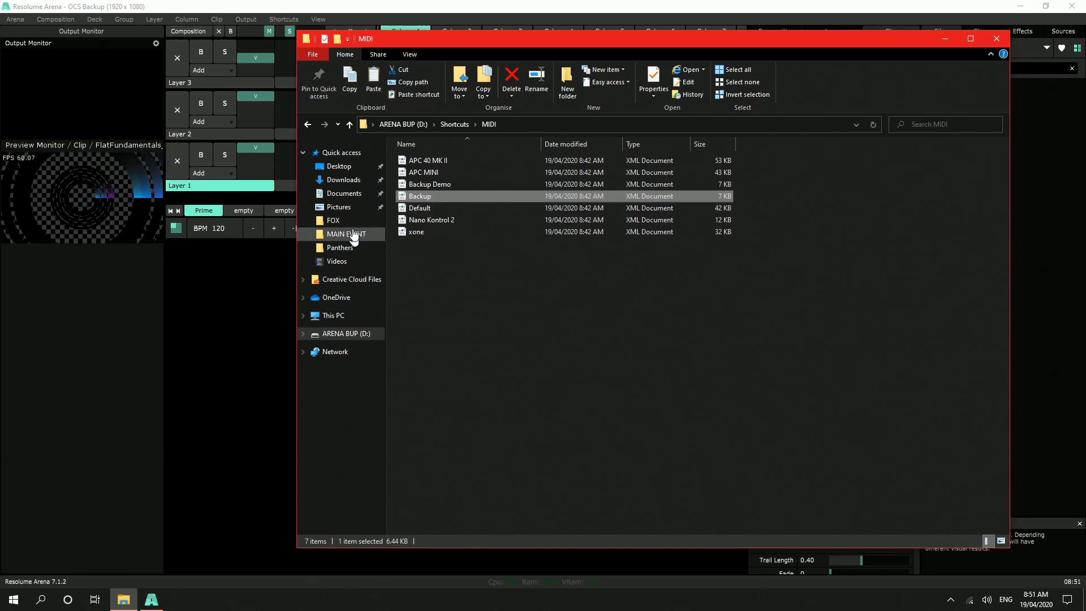
# - Paste Backup into Documents\Resolume Arena\Shortcuts\MIDI and close File Explorer
pyautogui.click(358, 194)
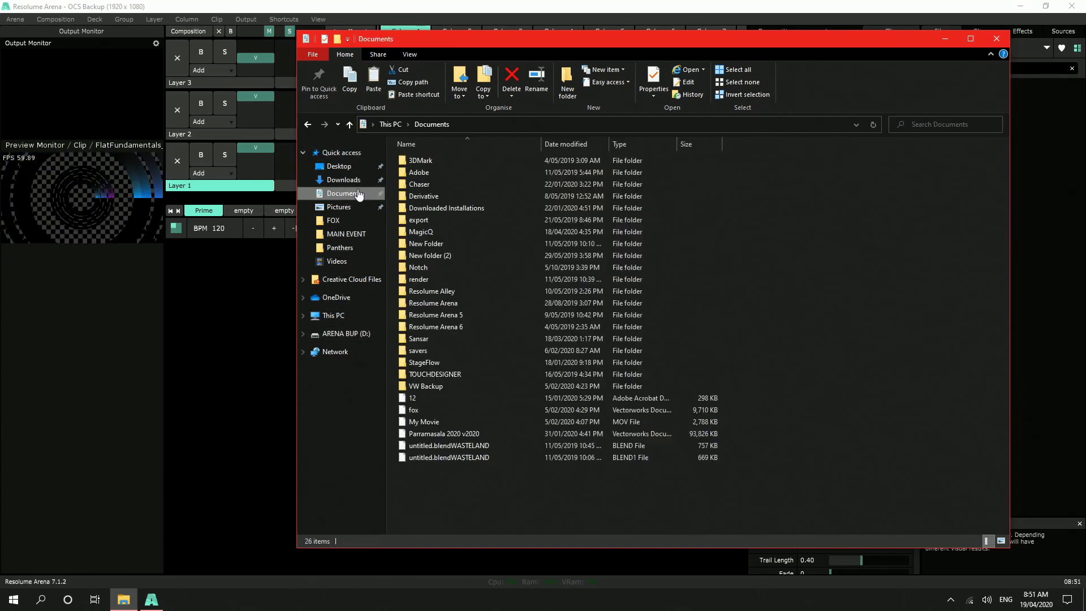
pyautogui.doubleClick(436, 303)
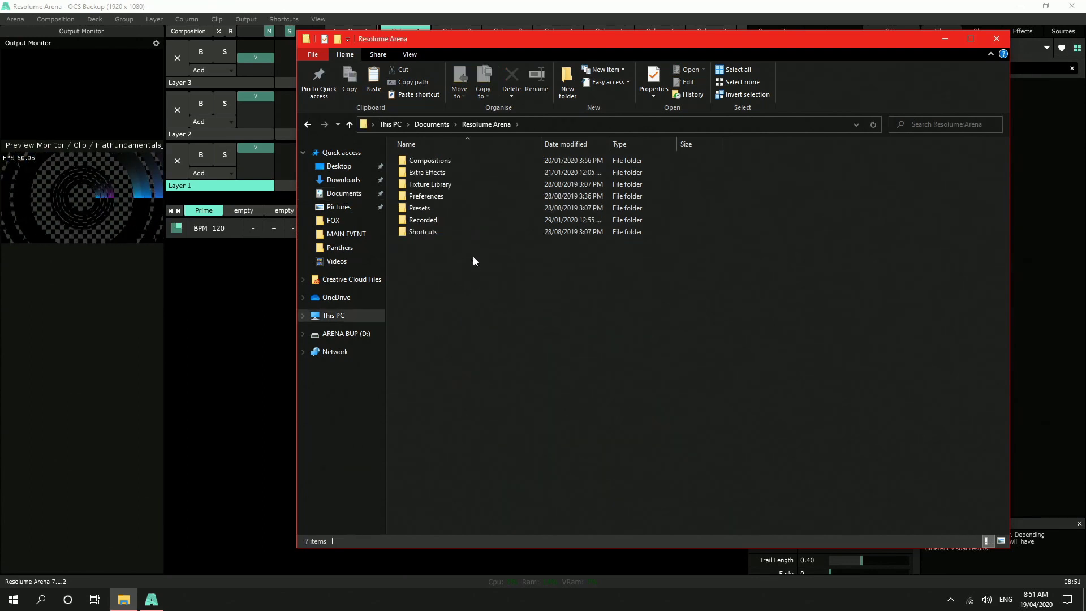
pyautogui.doubleClick(425, 231)
pyautogui.doubleClick(447, 184)
pyautogui.rightClick(494, 338)
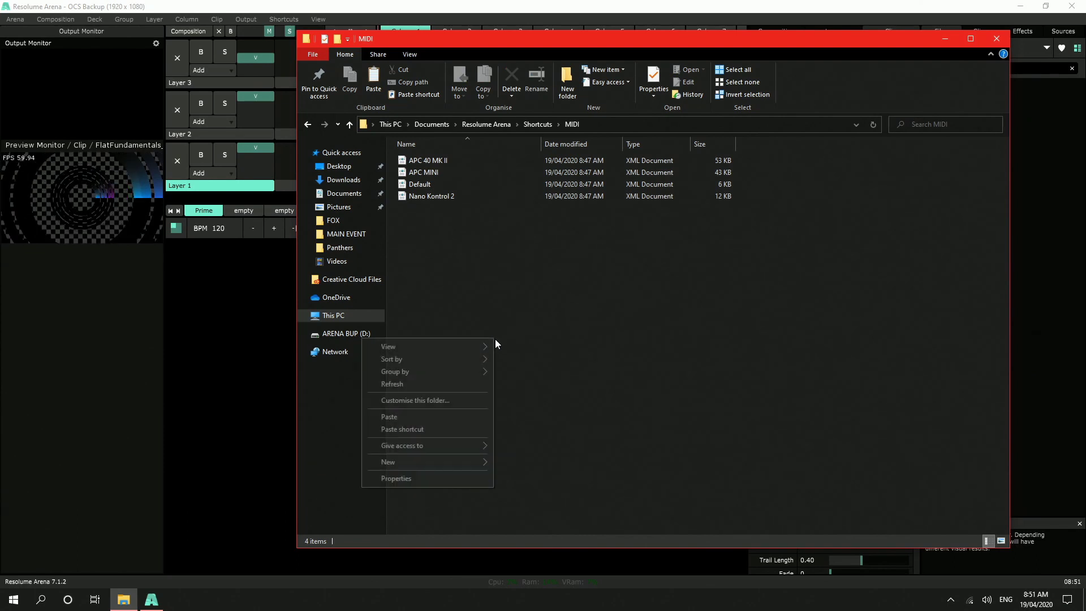
pyautogui.click(439, 416)
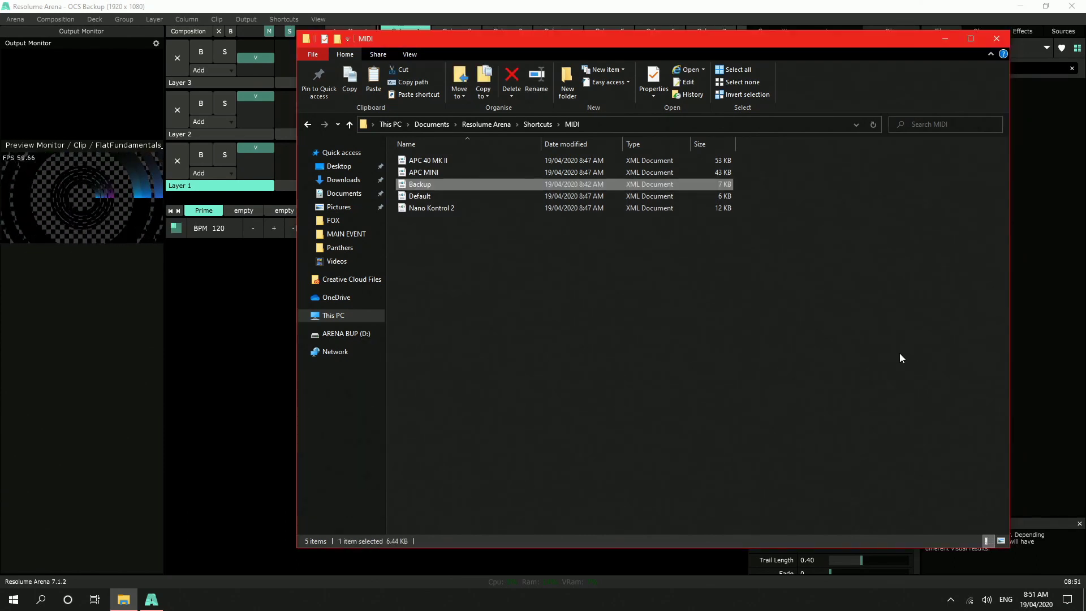
pyautogui.click(997, 39)
pyautogui.click(284, 19)
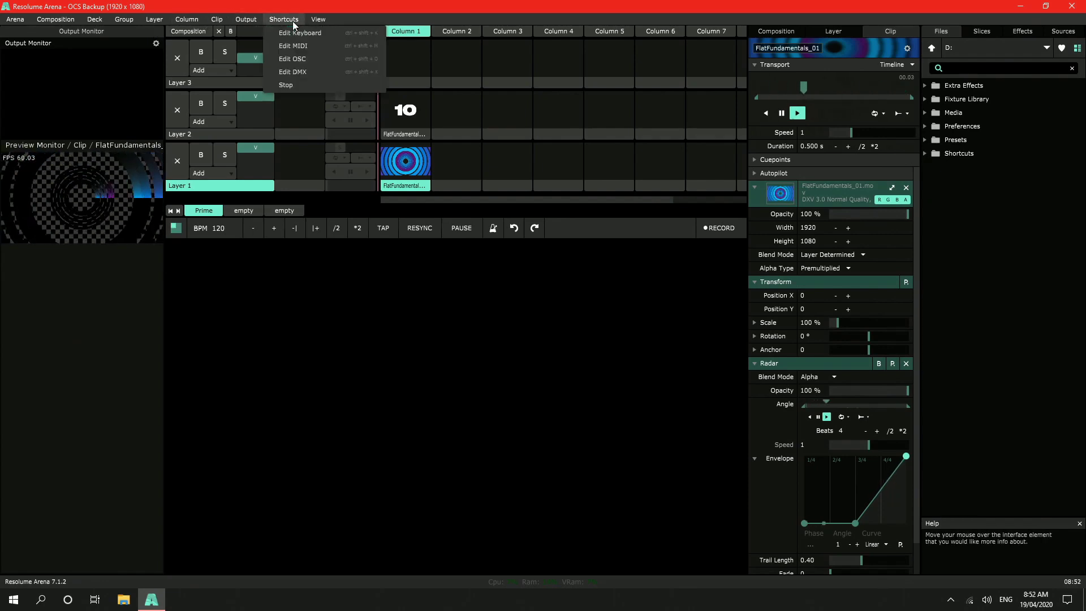
# - Enter MIDI shortcut mapping, check the shortcut preset list, then exit mapping mode
pyautogui.click(301, 45)
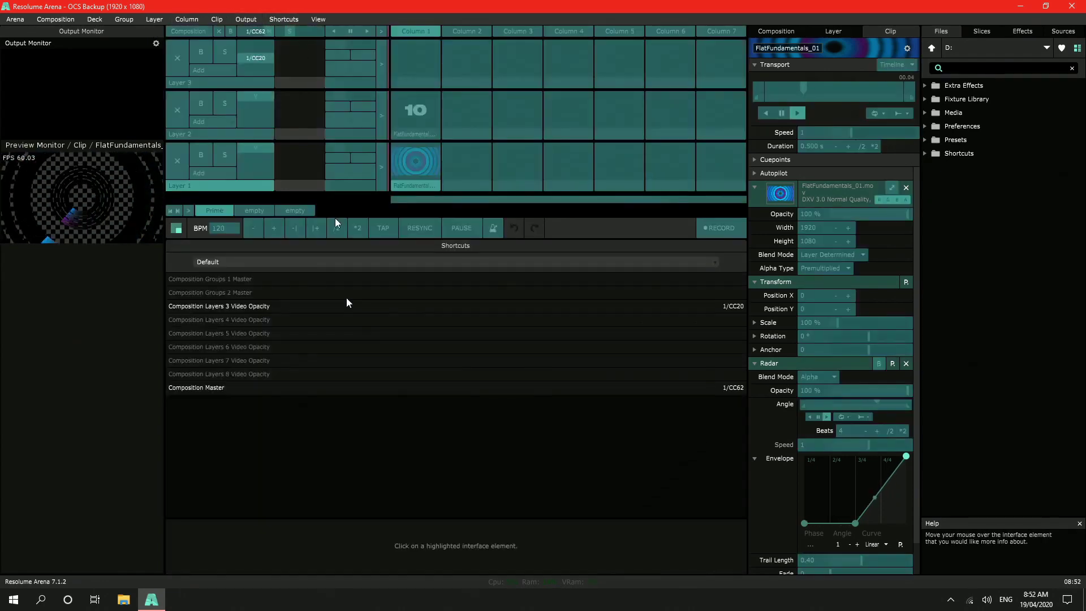
pyautogui.click(286, 263)
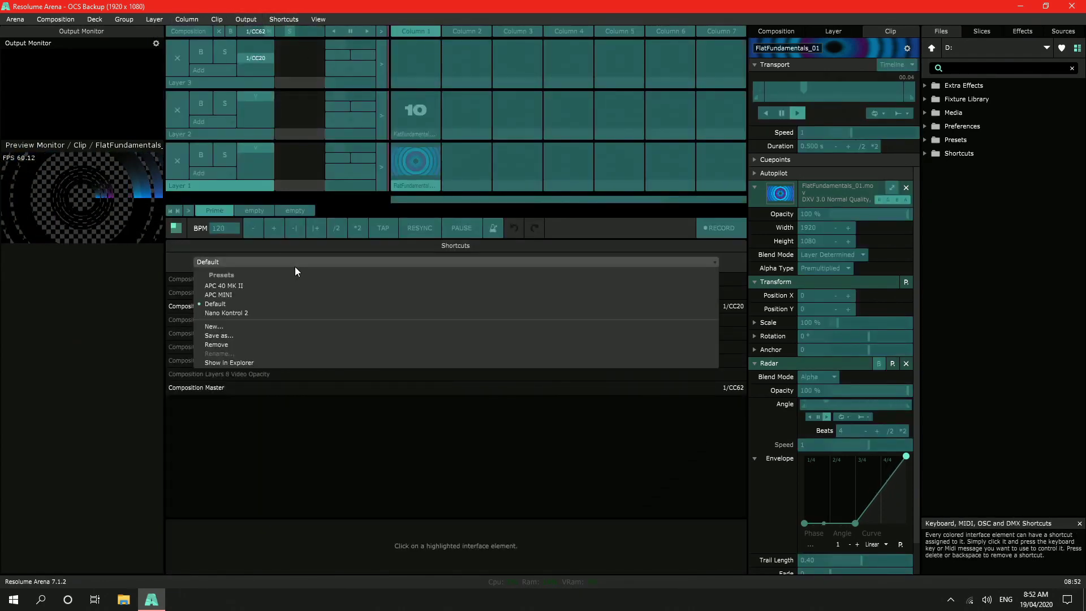
pyautogui.click(275, 419)
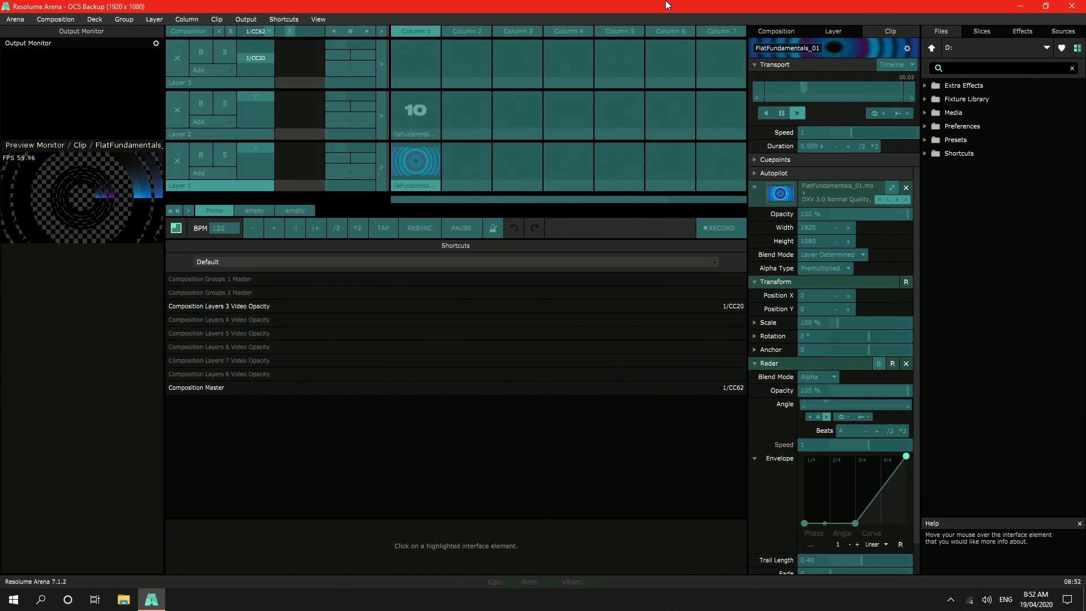
pyautogui.click(299, 18)
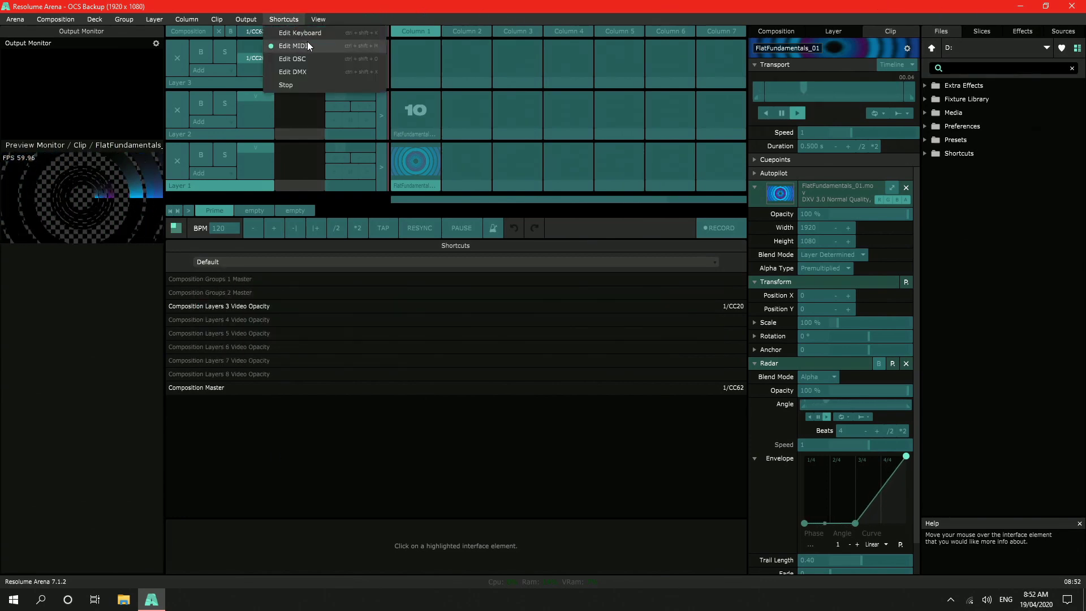
pyautogui.click(309, 43)
# - In the Media Manager, save the composition as OCS Backup
pyautogui.click(56, 22)
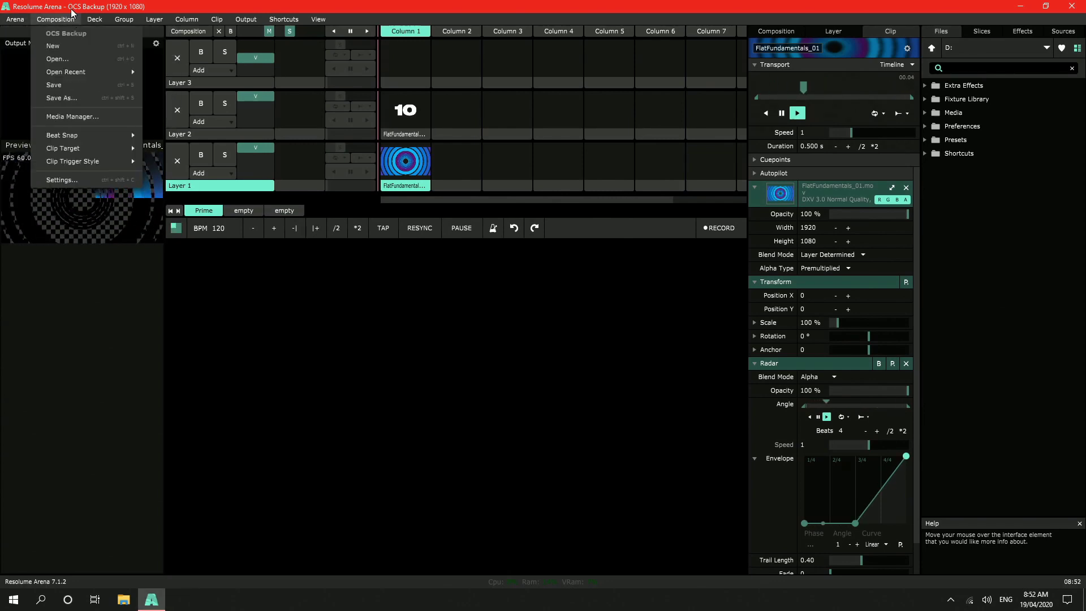
pyautogui.click(73, 116)
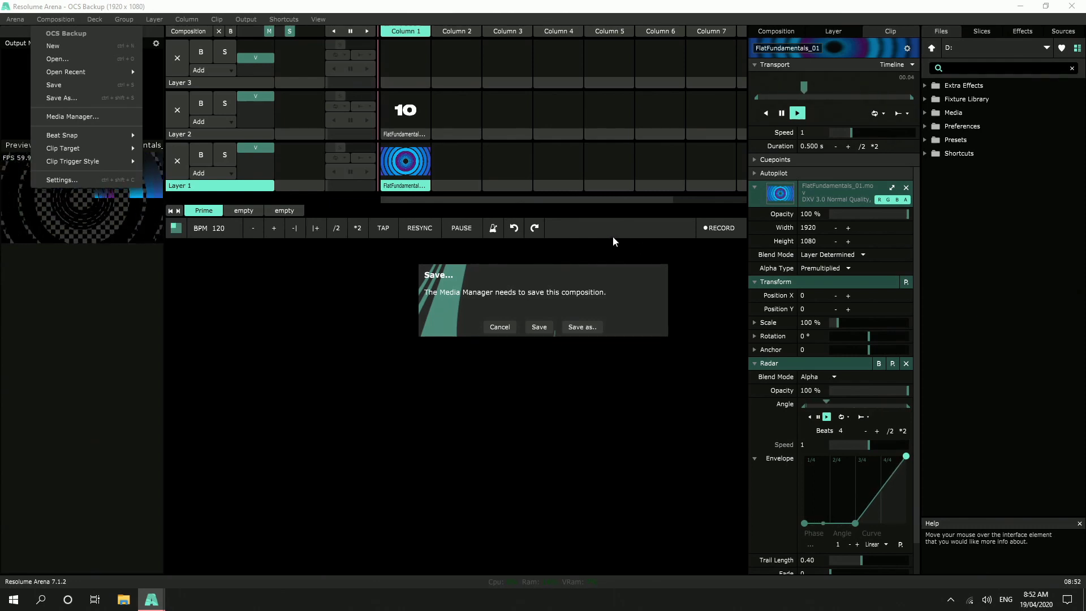
pyautogui.click(539, 327)
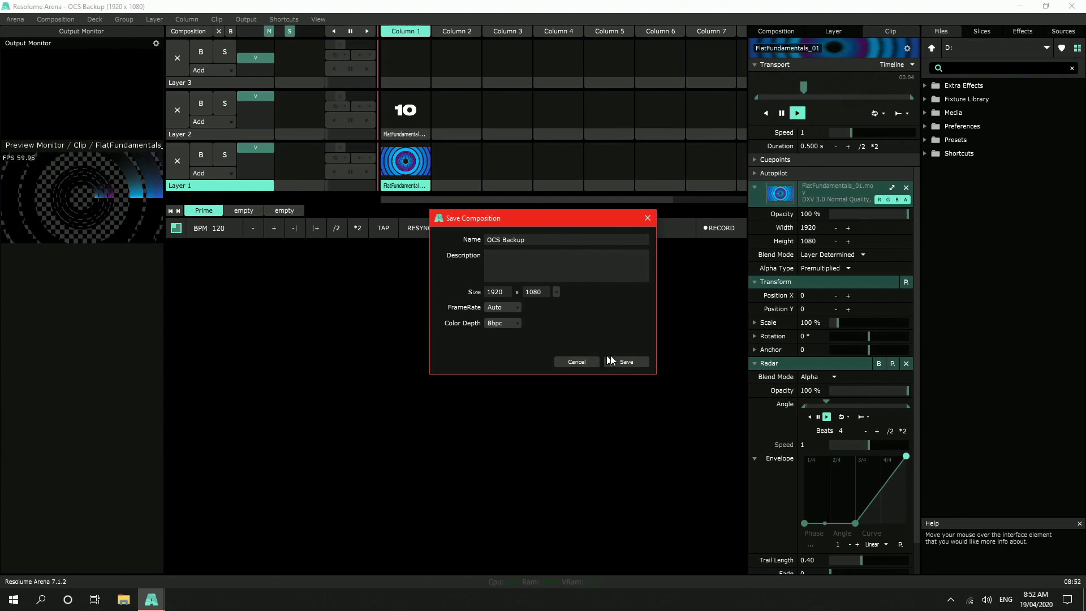
pyautogui.click(625, 361)
# - Collect both clip files into the VJ Video Assets folder and close the Media Manager
pyautogui.click(291, 458)
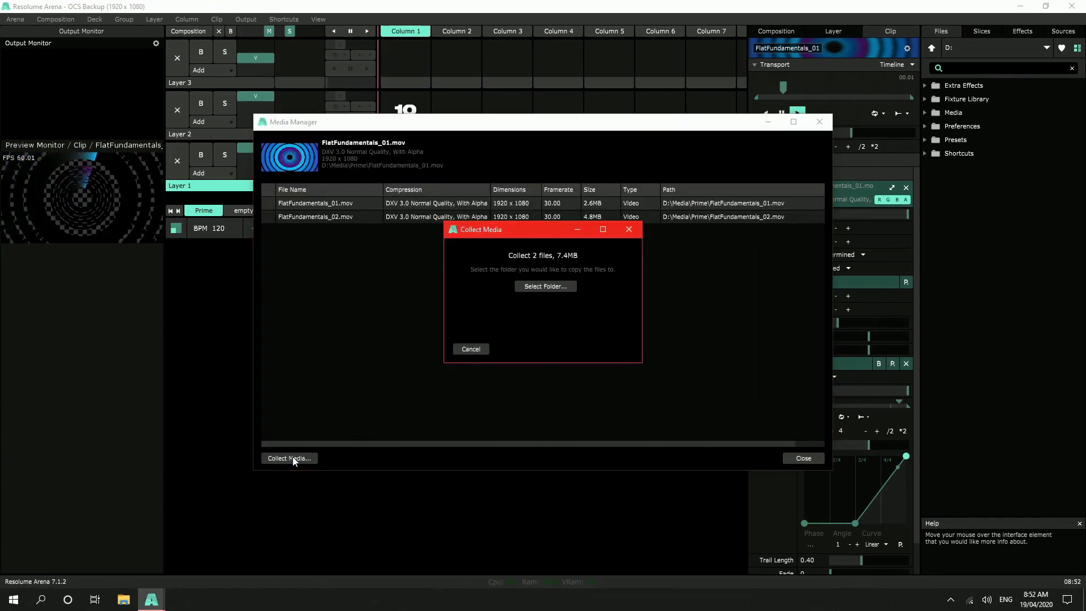
pyautogui.click(565, 286)
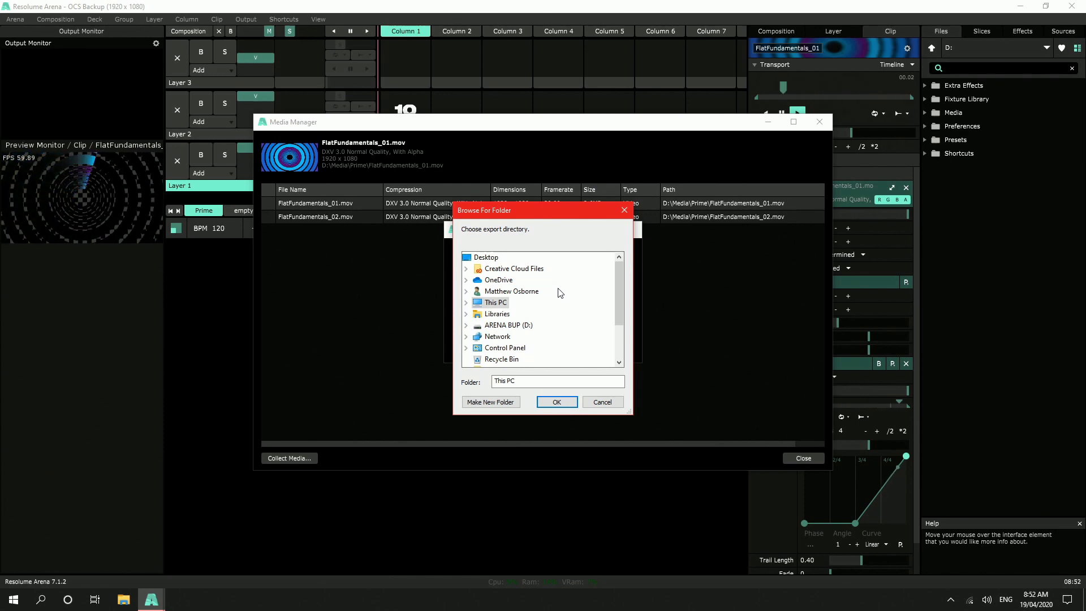
pyautogui.click(556, 402)
pyautogui.click(616, 347)
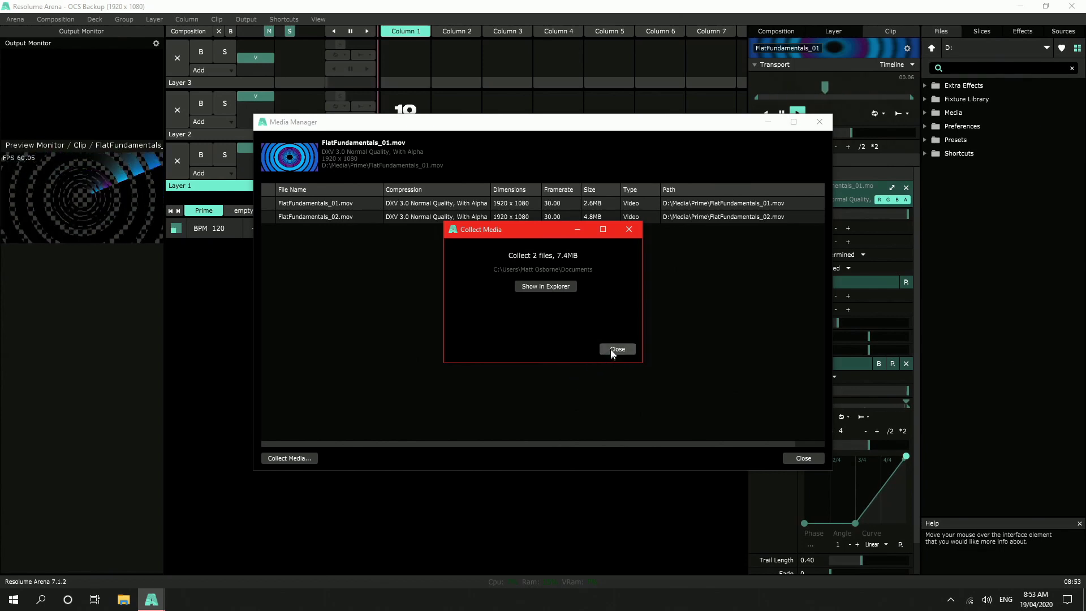
pyautogui.click(609, 349)
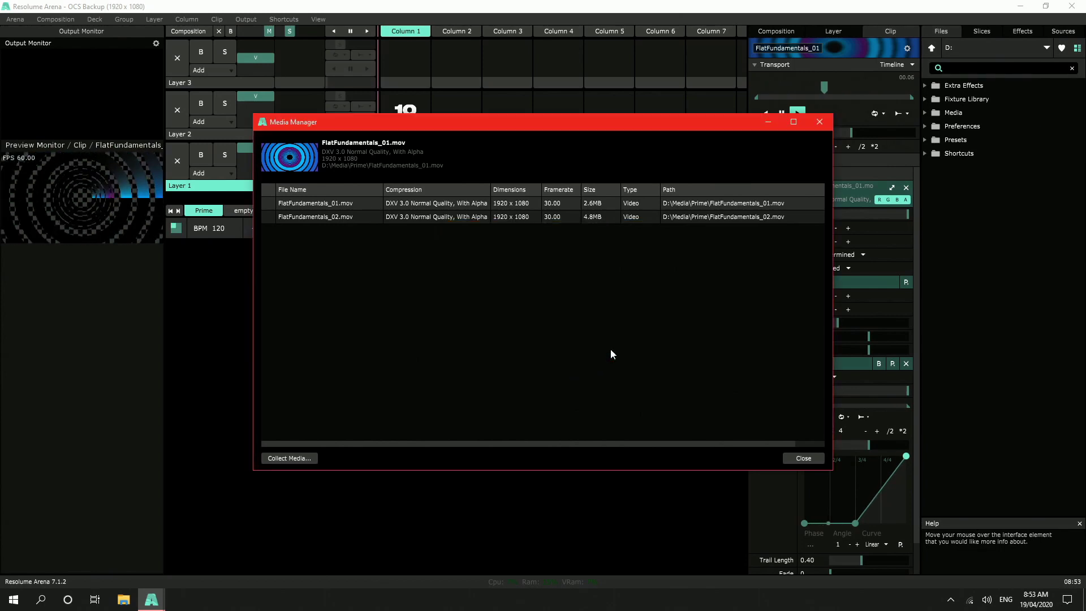
pyautogui.click(802, 459)
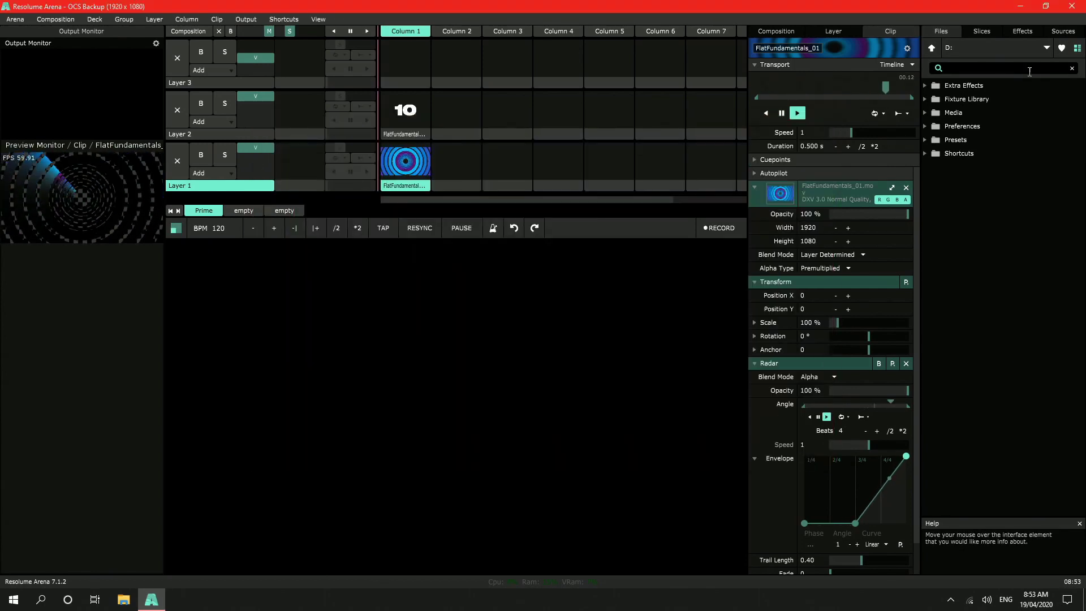
# - Quit Resolume Arena and reopen OCS Backup from the Documents folder
pyautogui.click(1072, 7)
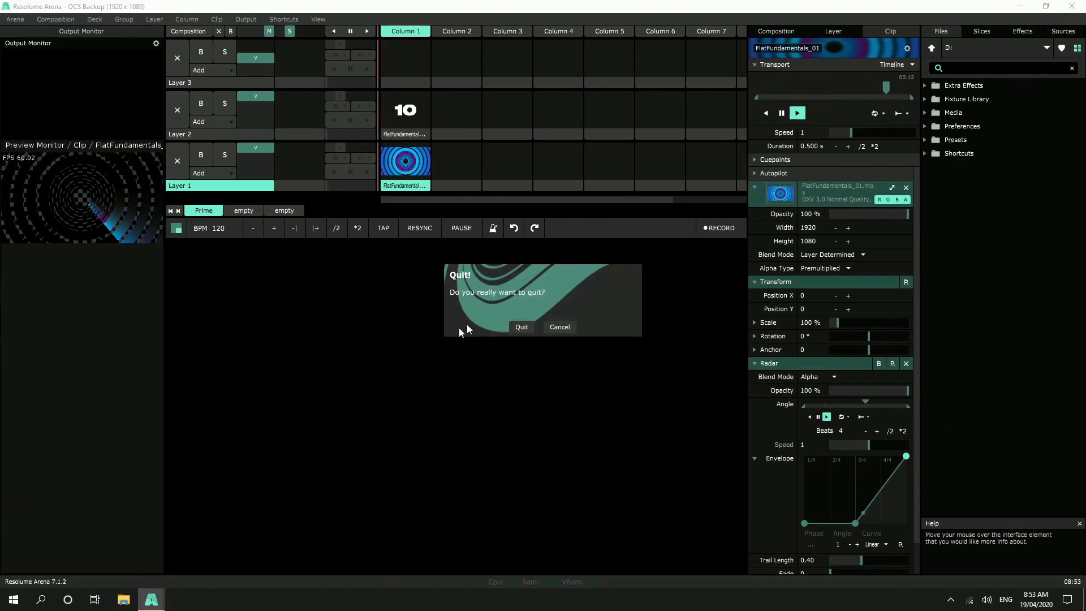
pyautogui.click(521, 327)
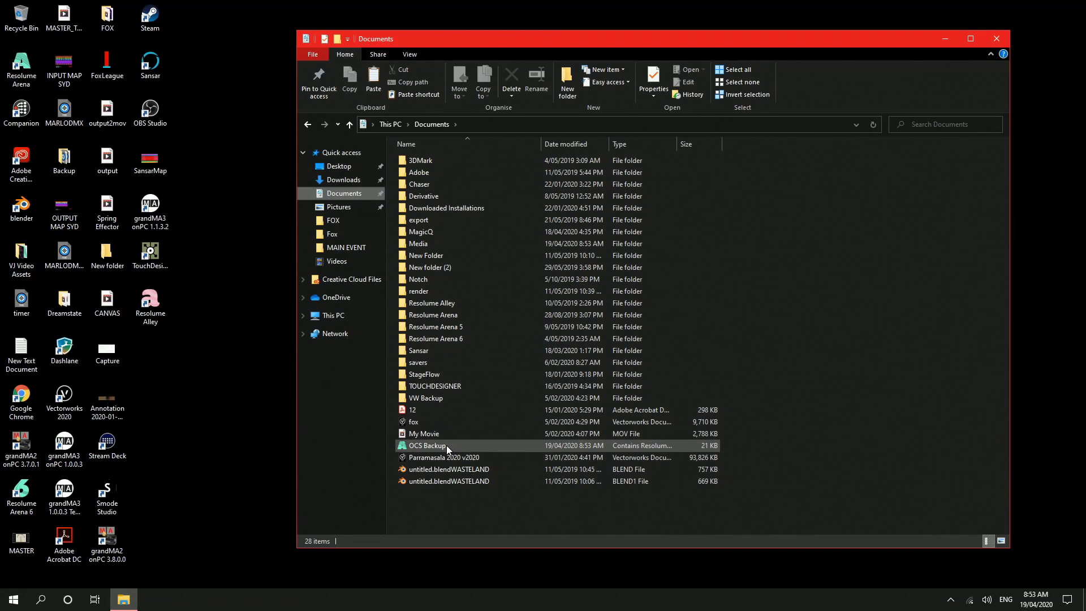
pyautogui.doubleClick(446, 446)
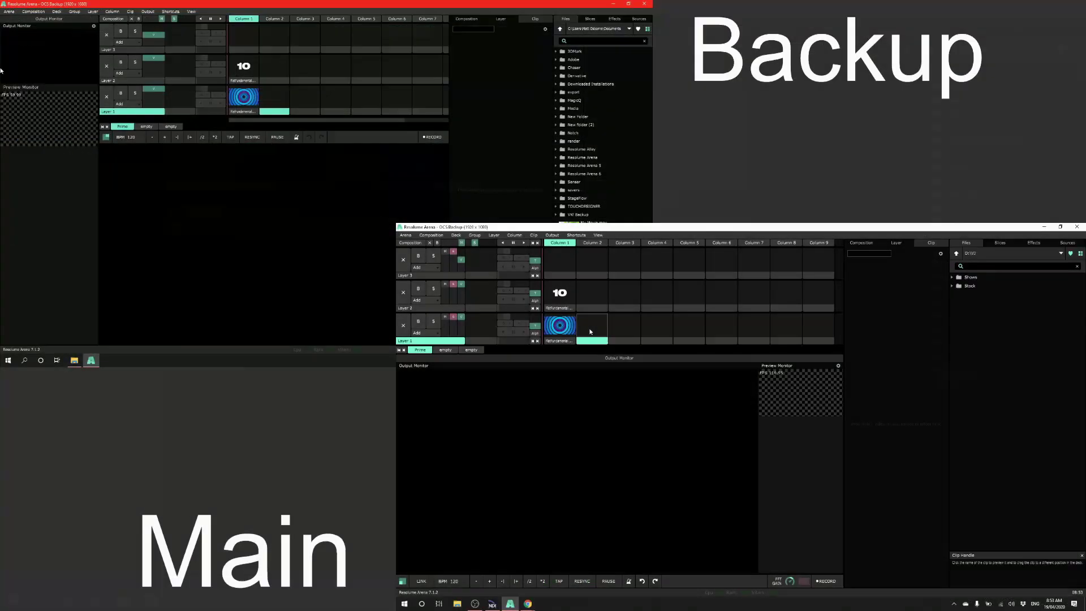
# - Trigger and clear Layer 1's radar clip on Main several times, ending cleared
pyautogui.click(571, 332)
pyautogui.click(572, 332)
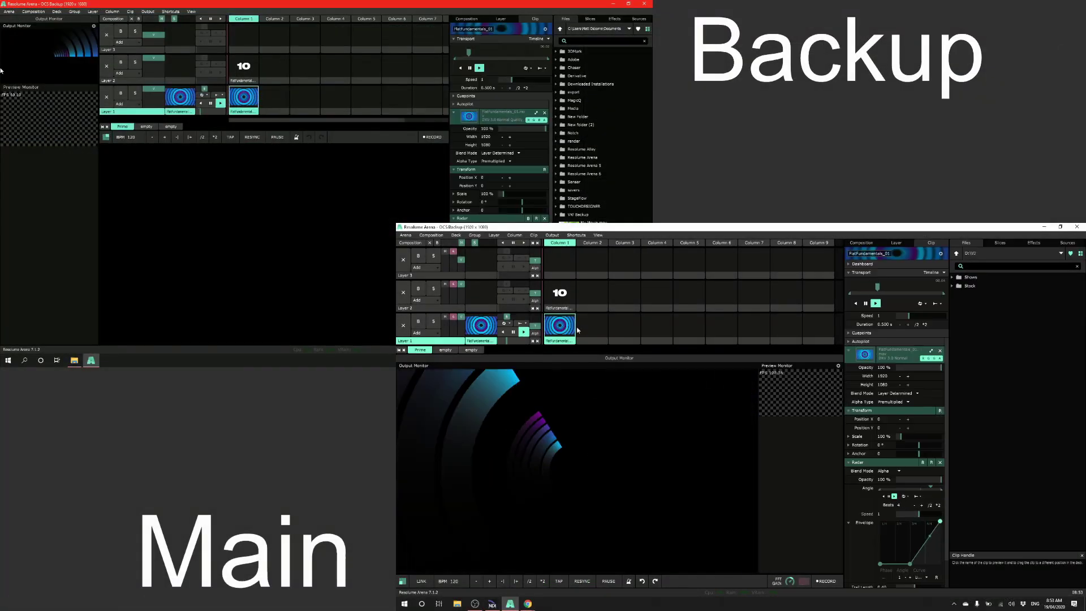
pyautogui.click(571, 332)
pyautogui.click(588, 333)
pyautogui.click(588, 333)
pyautogui.click(588, 333)
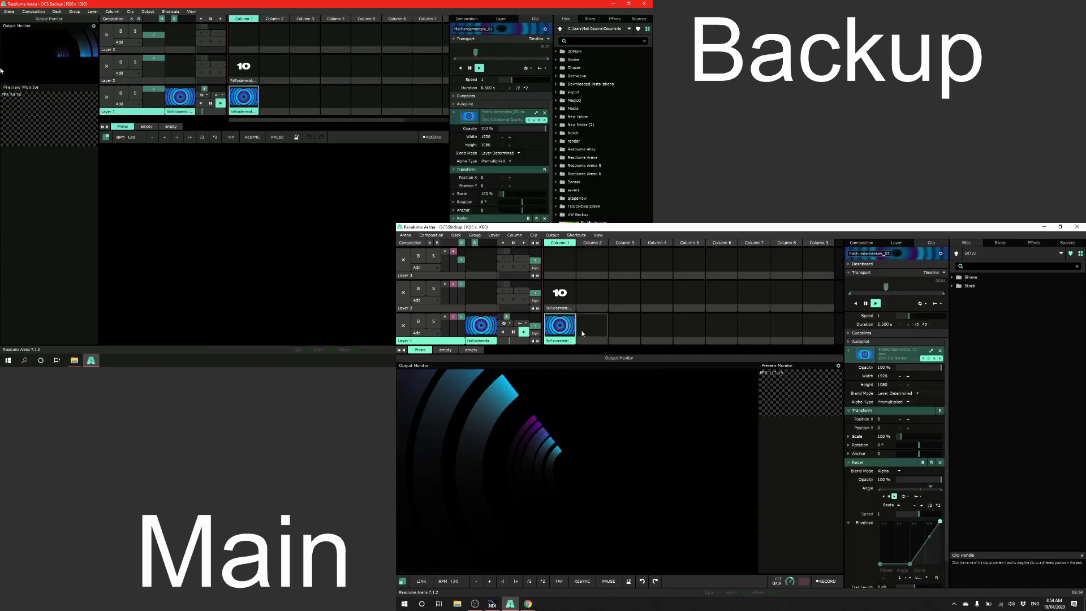
pyautogui.click(588, 332)
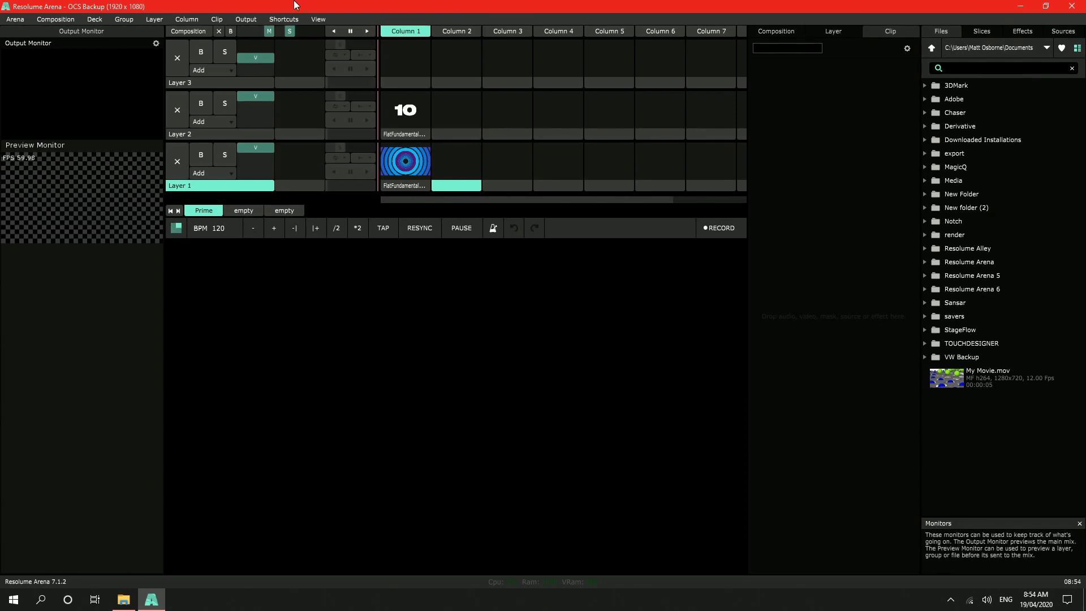
# - Switch MIDI shortcut mapping to the Backup preset, then stop editing shortcuts
pyautogui.click(282, 19)
pyautogui.hotkey('ctrl', 'shift', 'm')
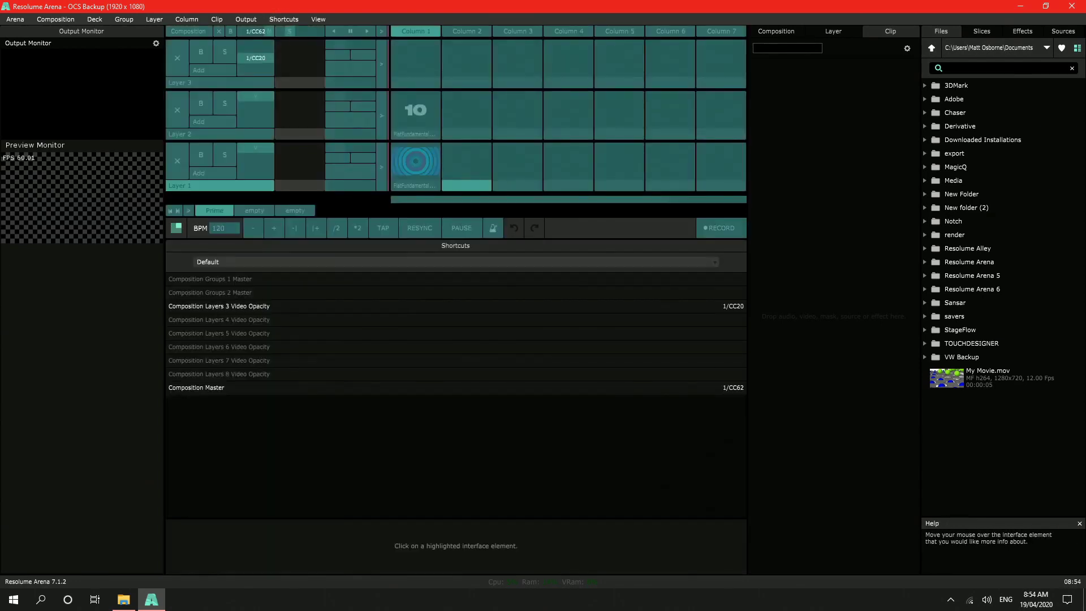
pyautogui.click(456, 262)
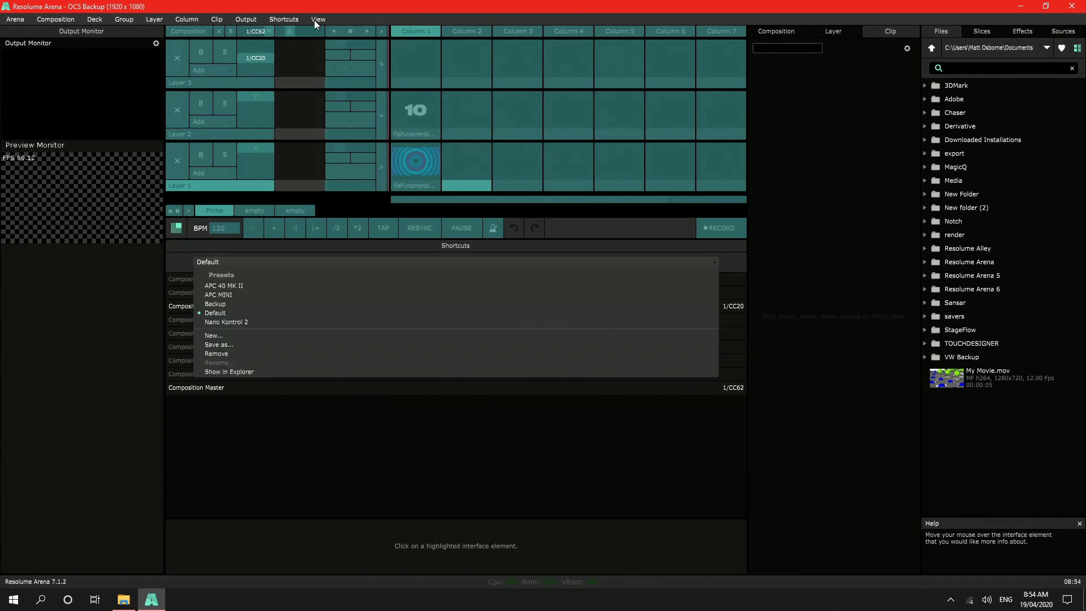
pyautogui.click(215, 304)
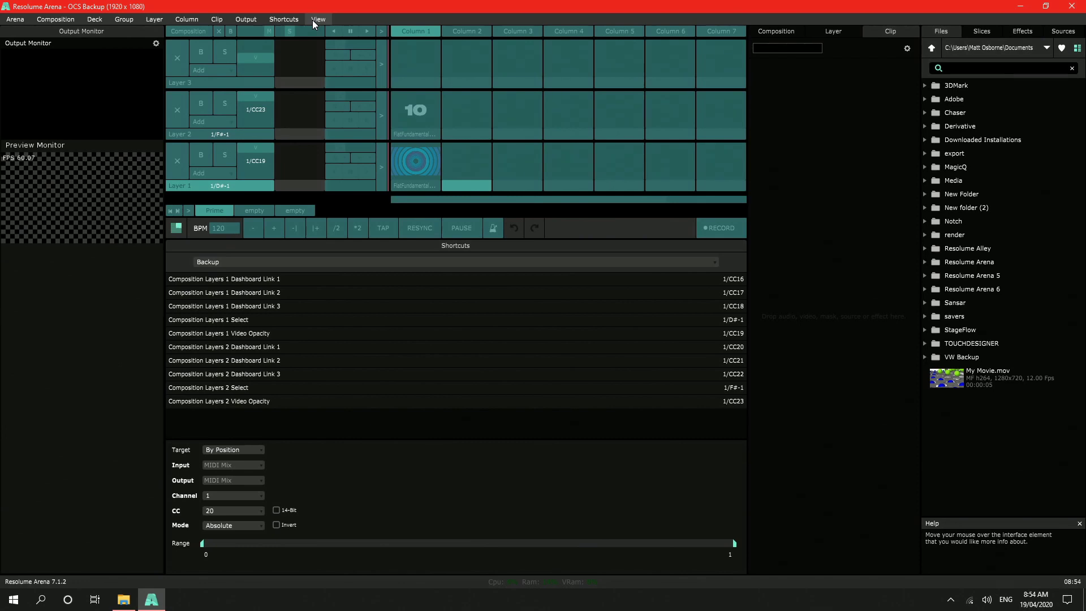
pyautogui.click(283, 20)
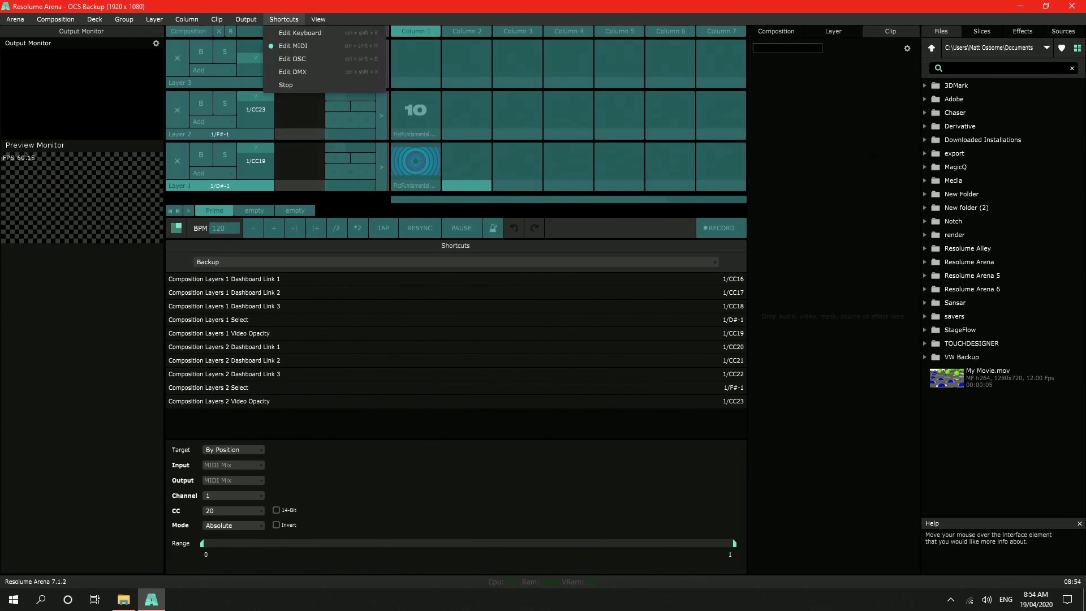
pyautogui.click(289, 46)
# - Check the MIDI Mix input and output settings in Preferences' MIDI page, then close Preferences
pyautogui.click(55, 20)
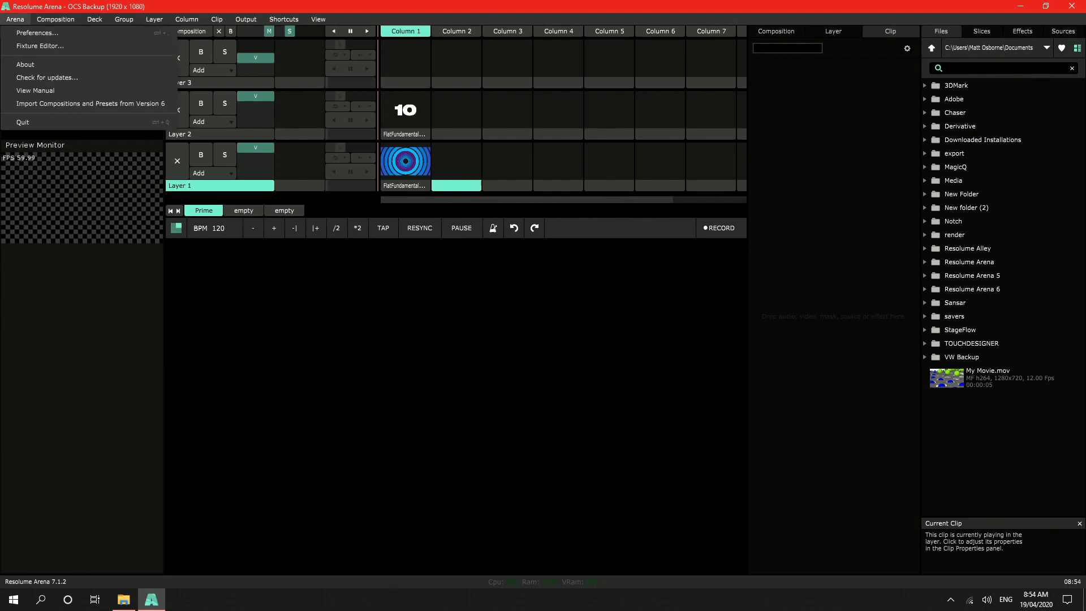
pyautogui.click(34, 32)
pyautogui.click(440, 184)
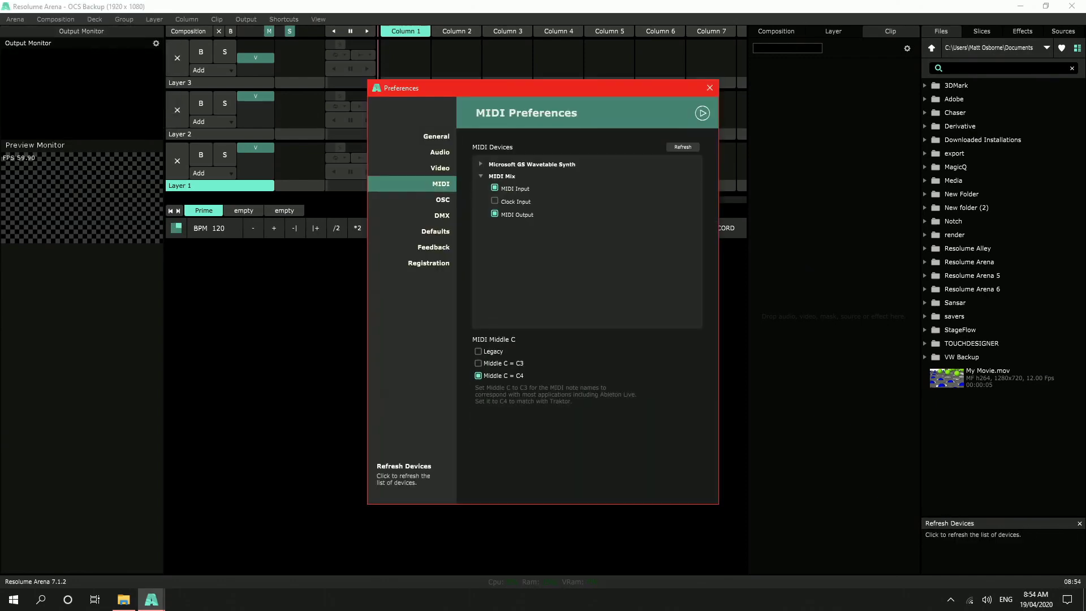
pyautogui.click(709, 87)
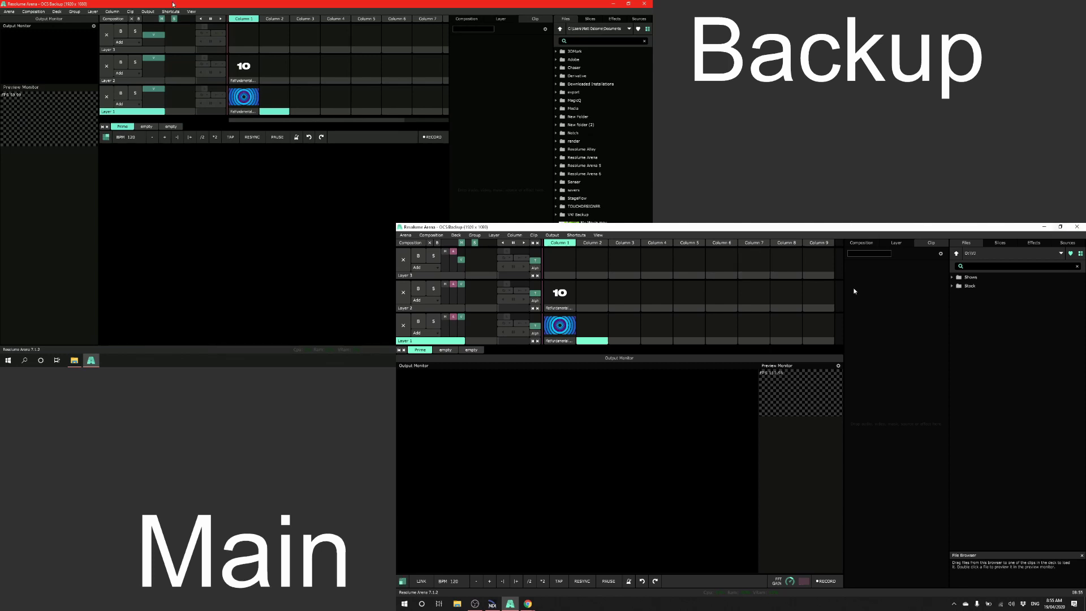
# - Play, stop and retrigger Layer 1's radar clip, then raise Layer 1's opacity to full
pyautogui.click(564, 326)
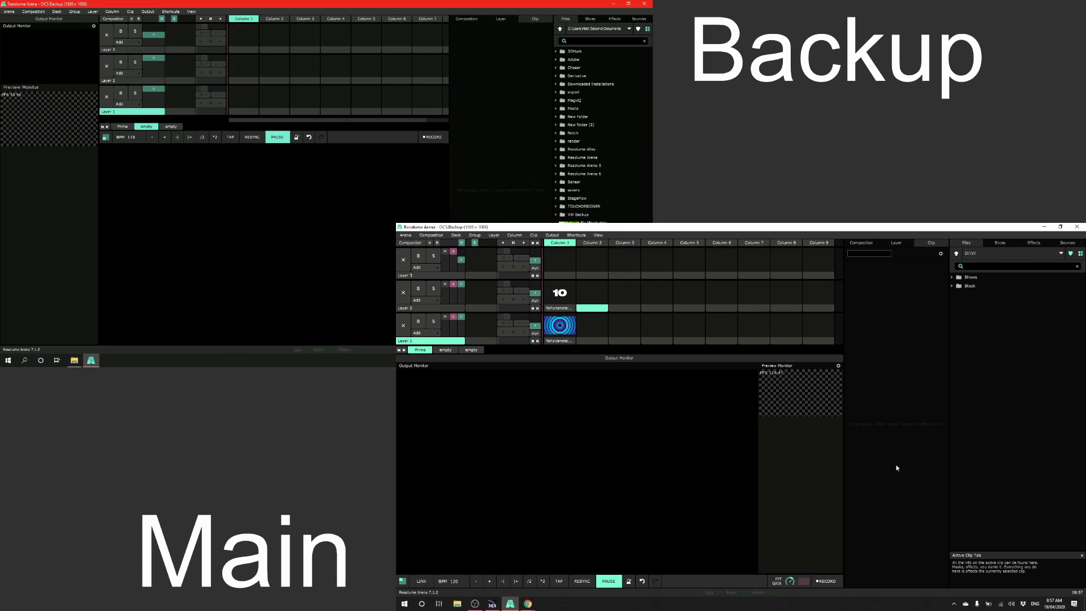
pyautogui.click(566, 326)
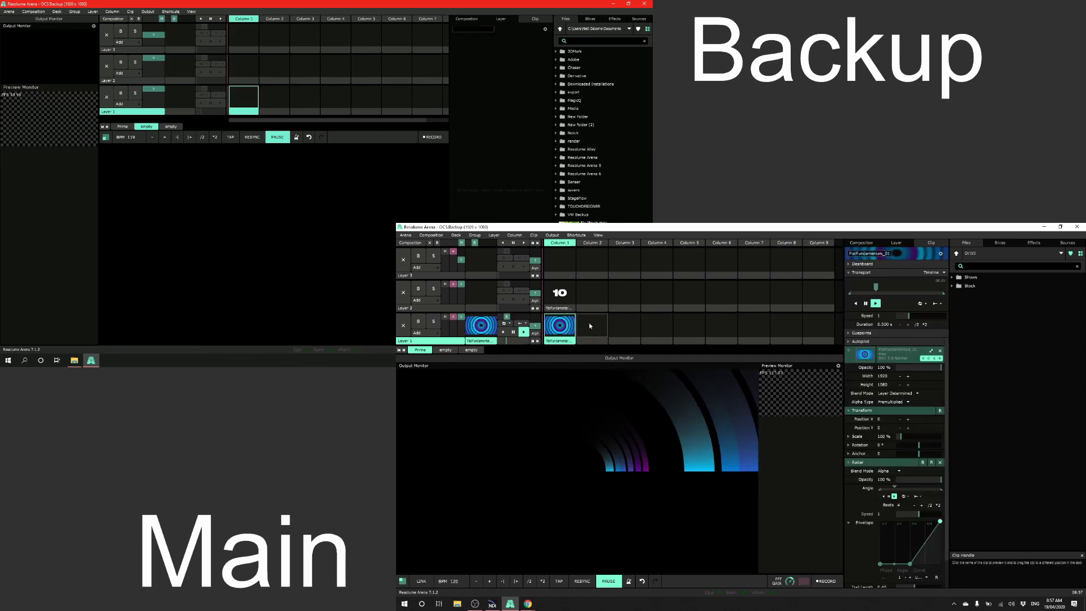
pyautogui.click(580, 322)
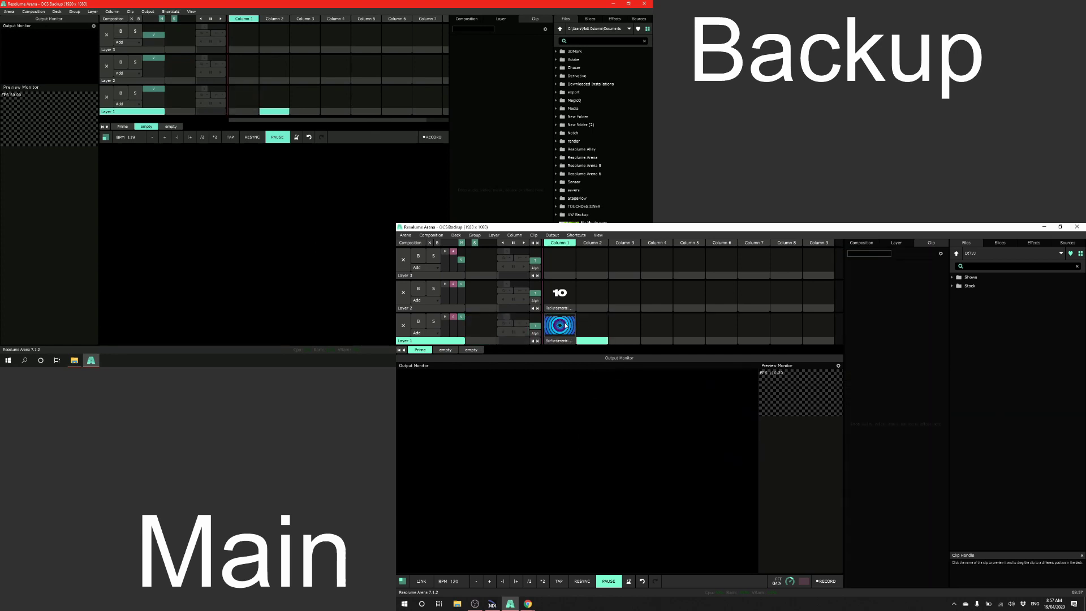
pyautogui.click(565, 323)
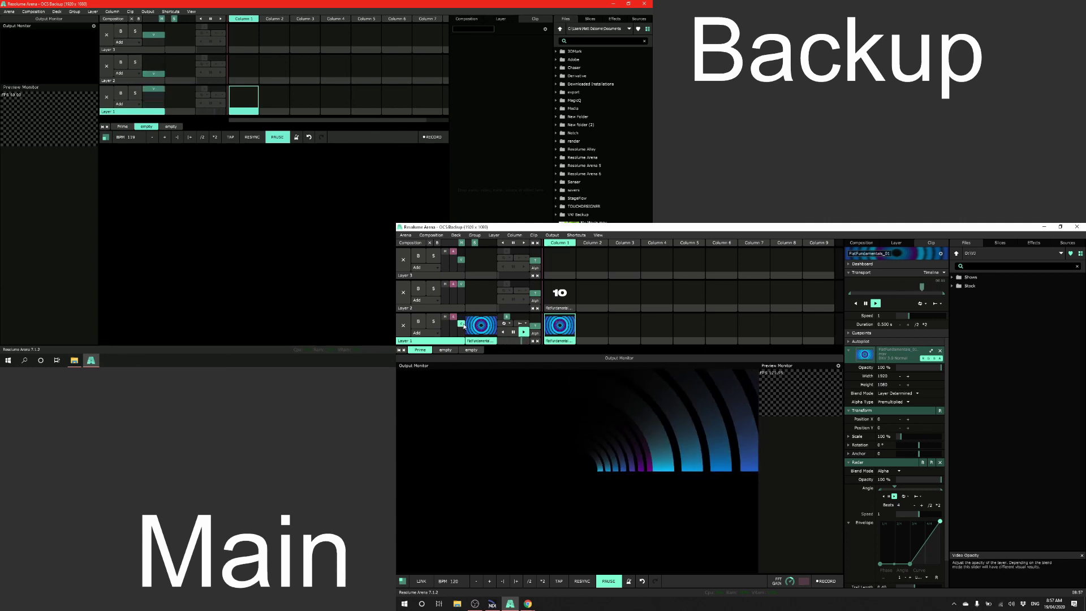
pyautogui.moveTo(462, 325); pyautogui.dragTo(466, 304)
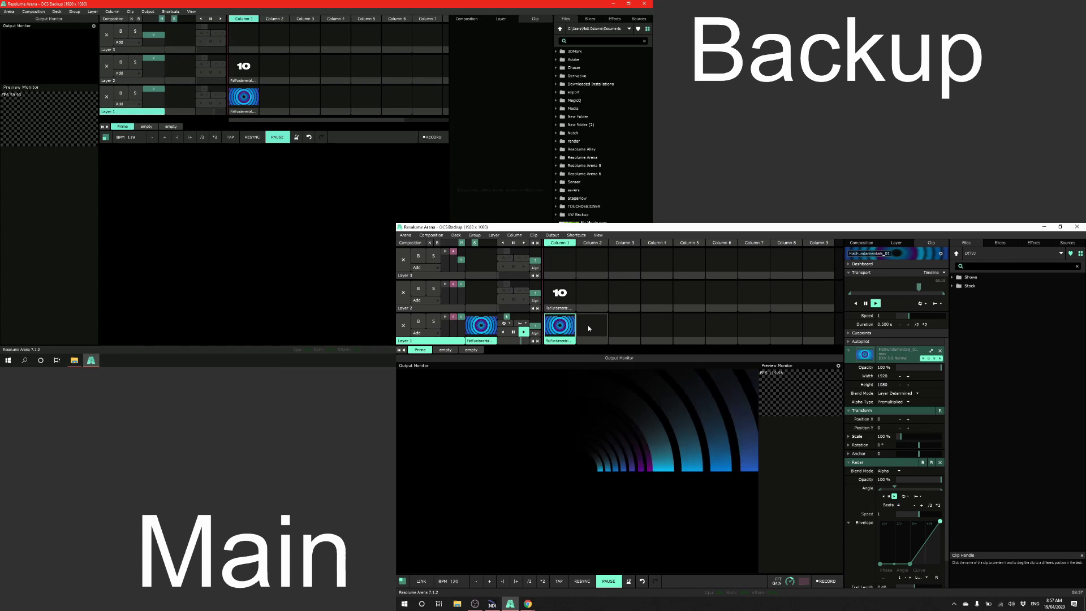
# - Drag CRQL_03.mov from Stock > VJ2 > CRQL_DXV3 into Layer 1's Column 2 and play the clips
pyautogui.click(953, 286)
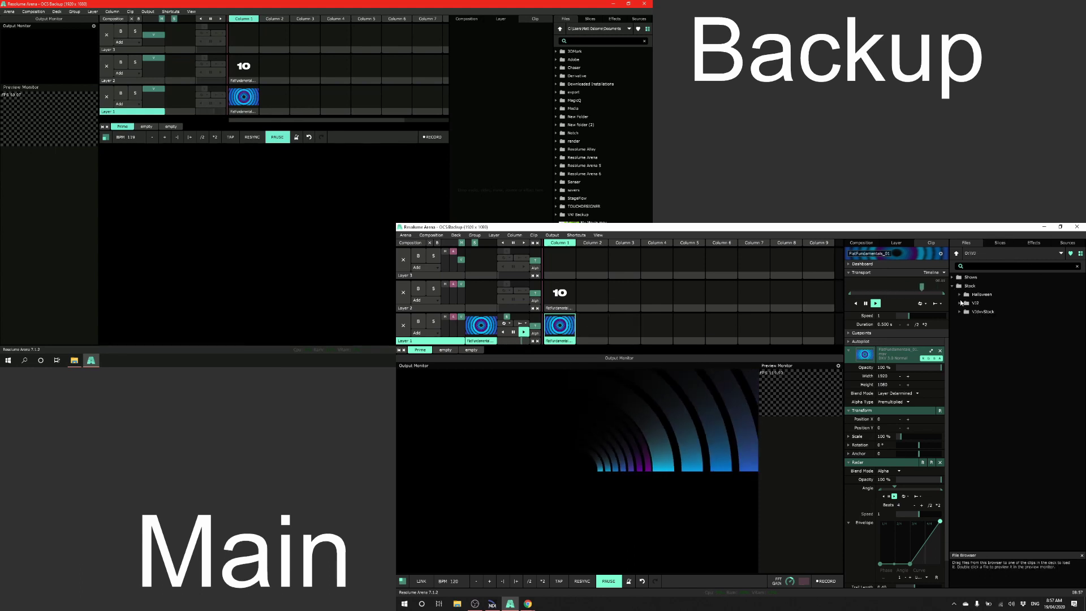
pyautogui.click(960, 302)
pyautogui.click(975, 332)
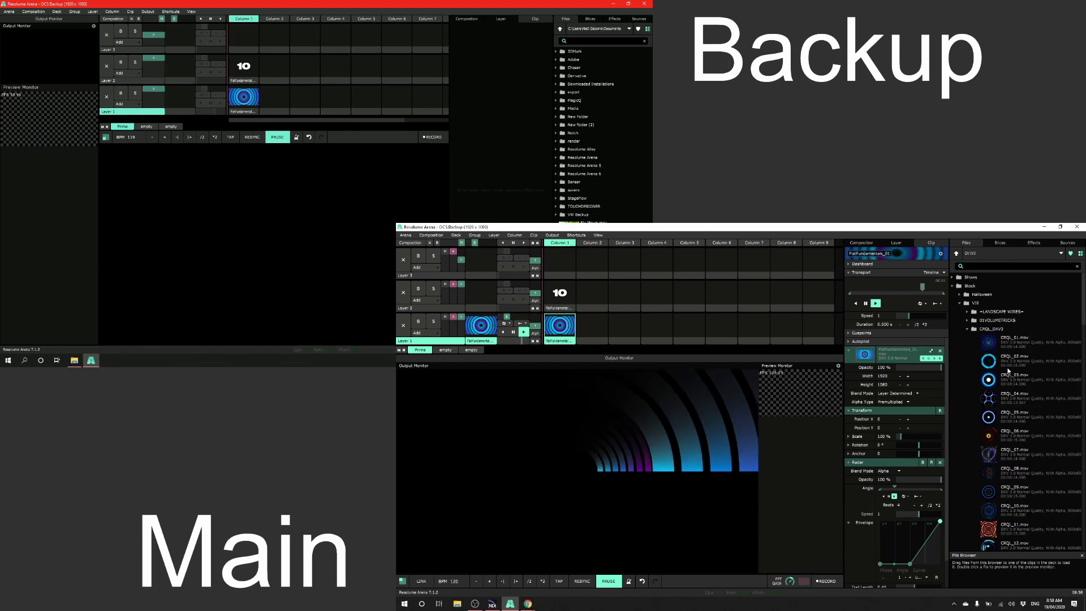
pyautogui.moveTo(989, 380); pyautogui.dragTo(623, 327)
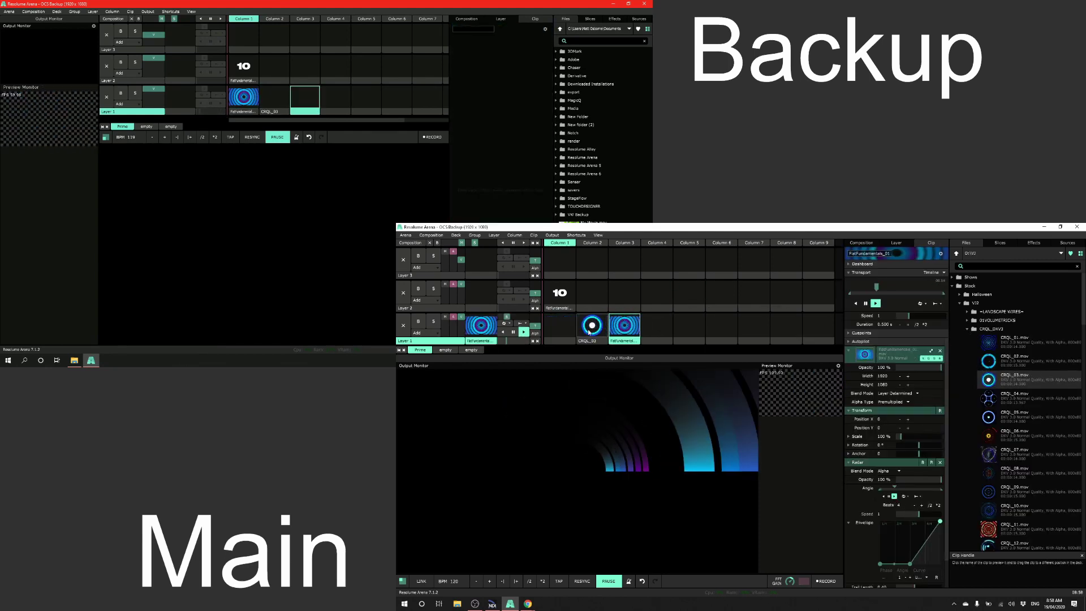
pyautogui.click(588, 327)
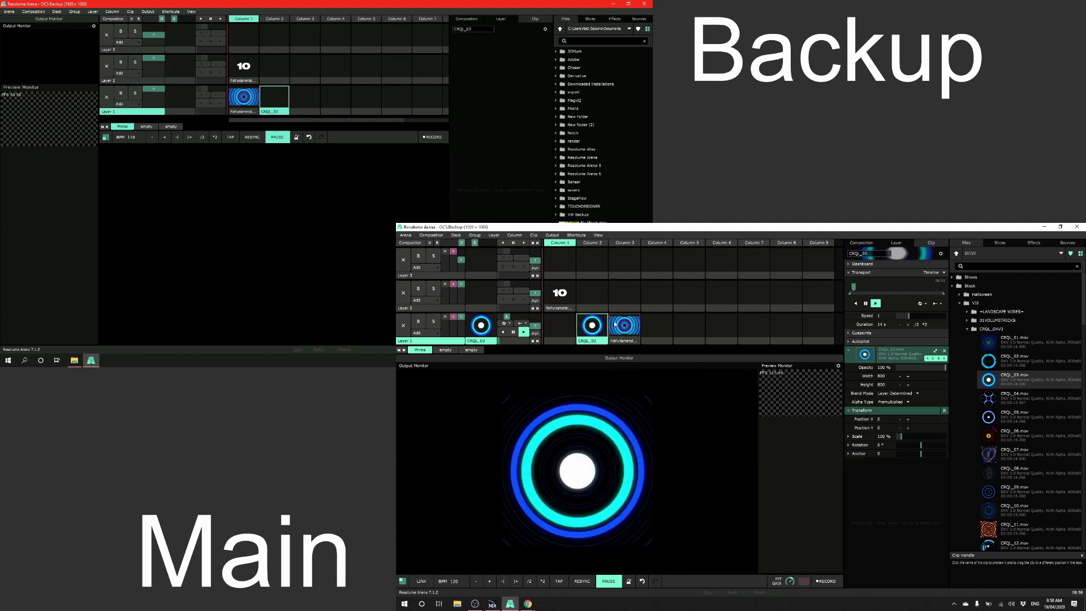
pyautogui.click(628, 339)
# - Move FlatFundamentals to Column 1, remove the CRQL_03 clip there, and pull FlatFundamentals' out-point earlier
pyautogui.moveTo(629, 340); pyautogui.dragTo(560, 327)
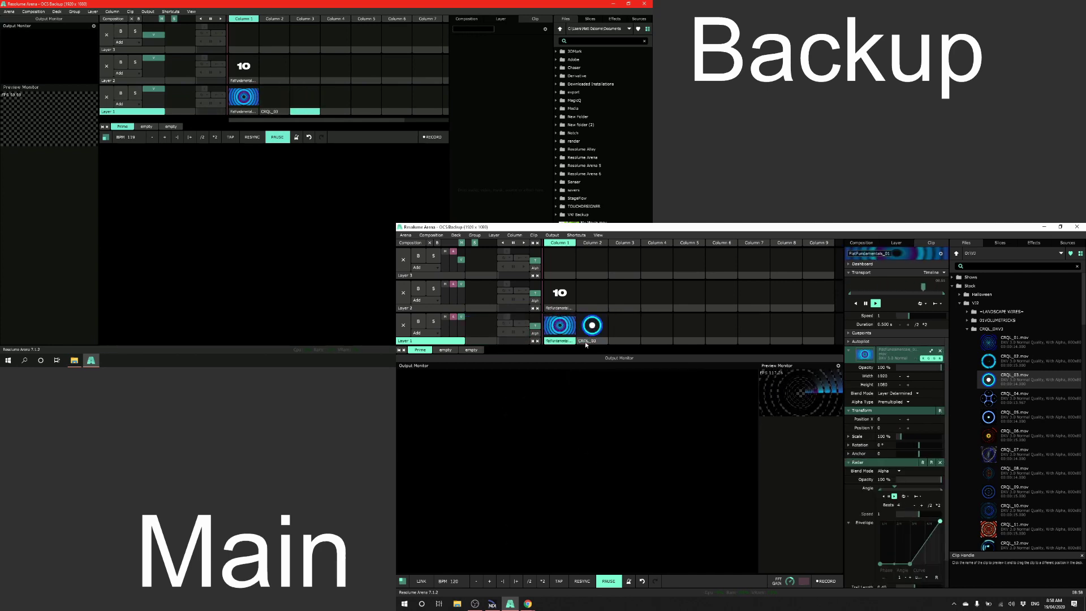
pyautogui.rightClick(588, 340)
pyautogui.click(627, 493)
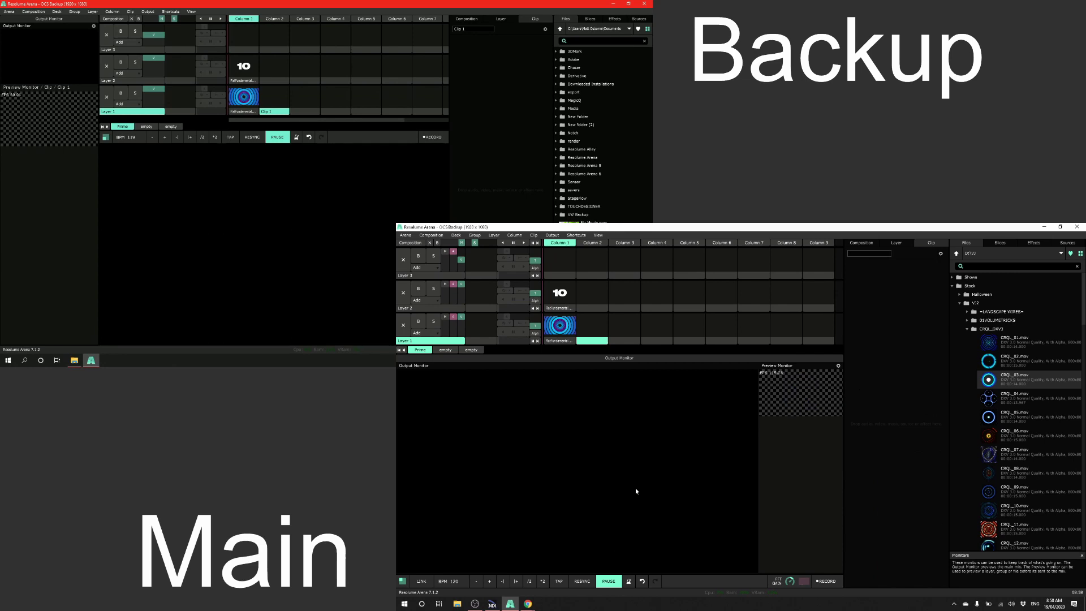
pyautogui.click(565, 341)
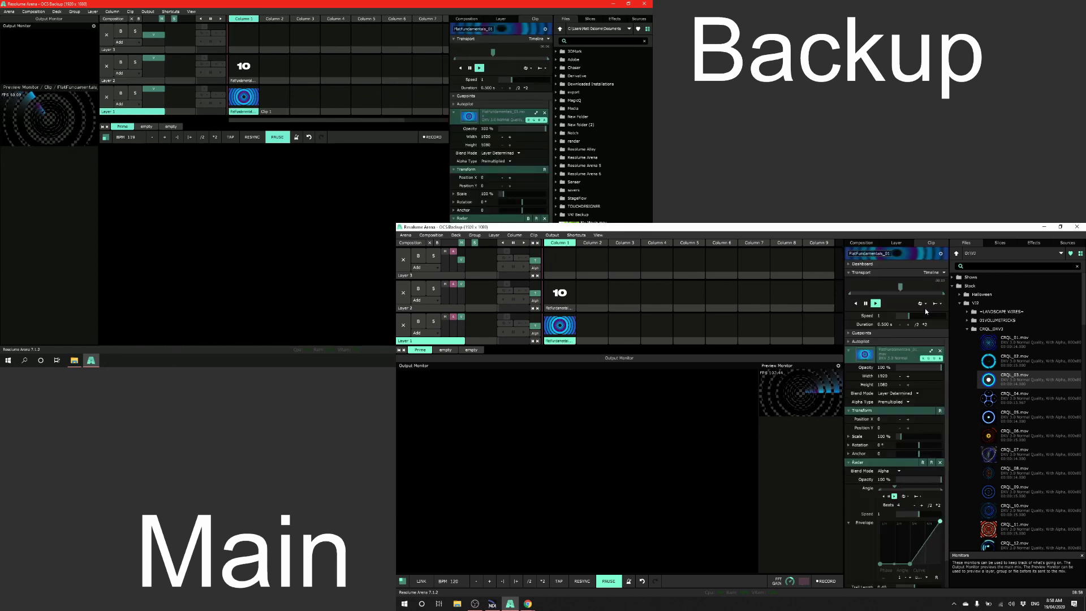
pyautogui.moveTo(914, 298); pyautogui.dragTo(903, 297)
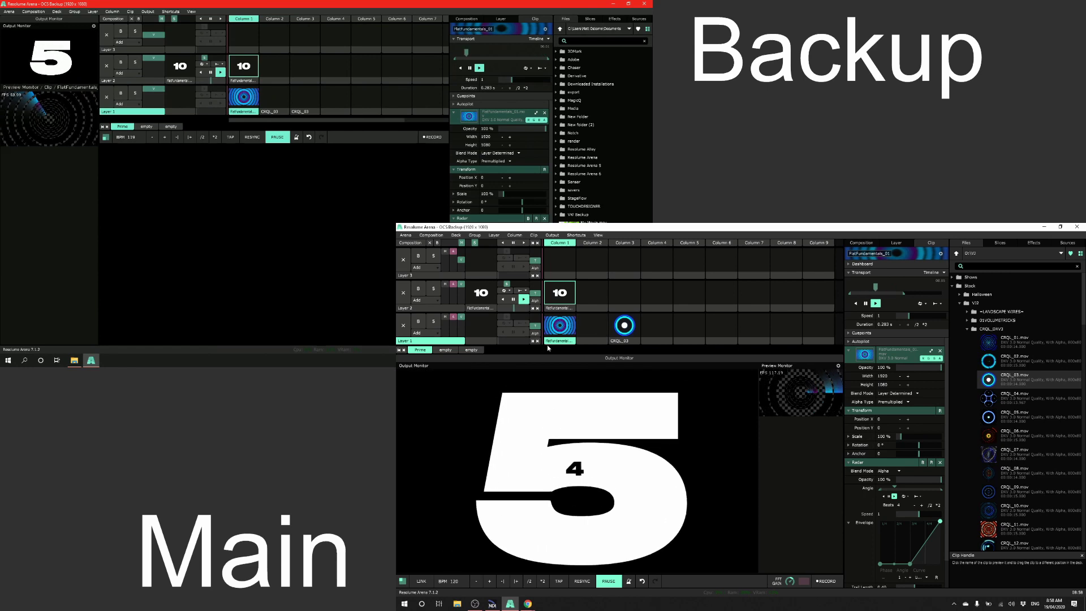
# - Rename Layer 1's FlatFundamentals clip to 01
pyautogui.rightClick(567, 343)
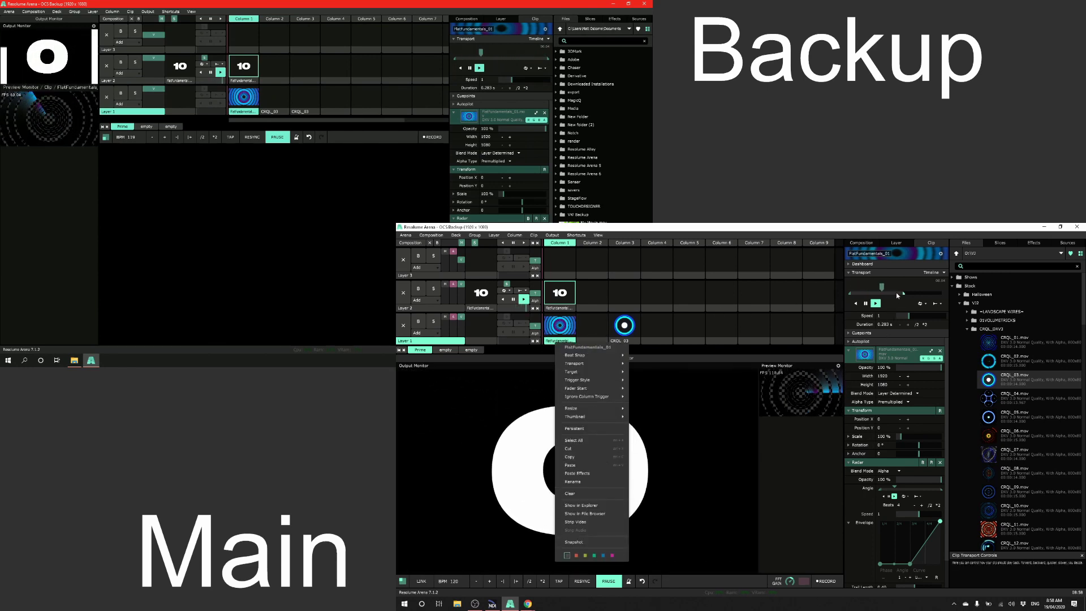
pyautogui.write('01')
pyautogui.press('Return')
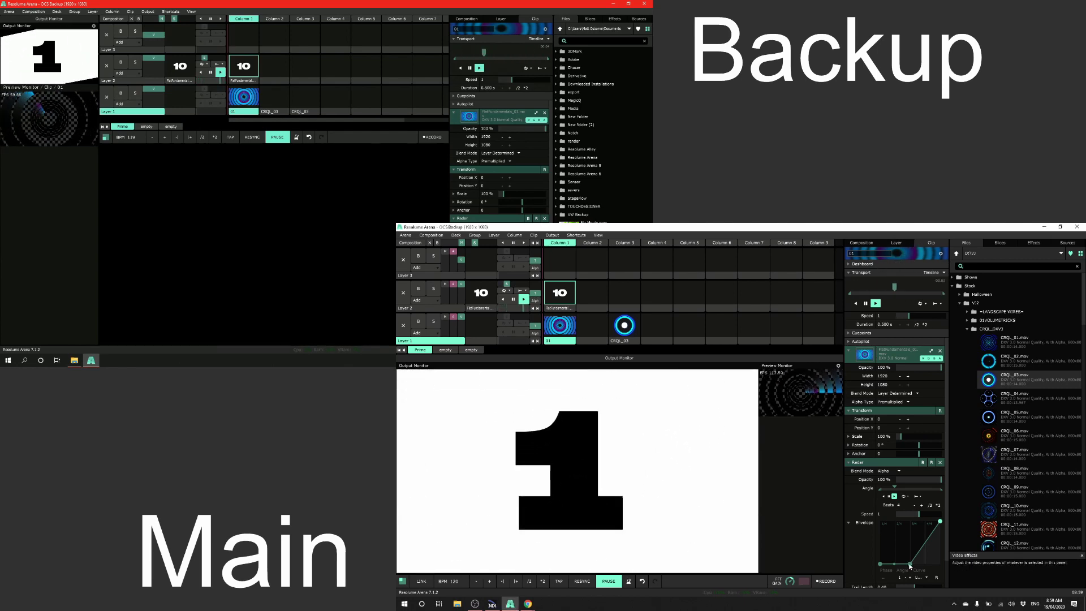
# - Lower the Radar envelope's middle point and move the Transform effect below Radar
pyautogui.moveTo(909, 561); pyautogui.dragTo(906, 575)
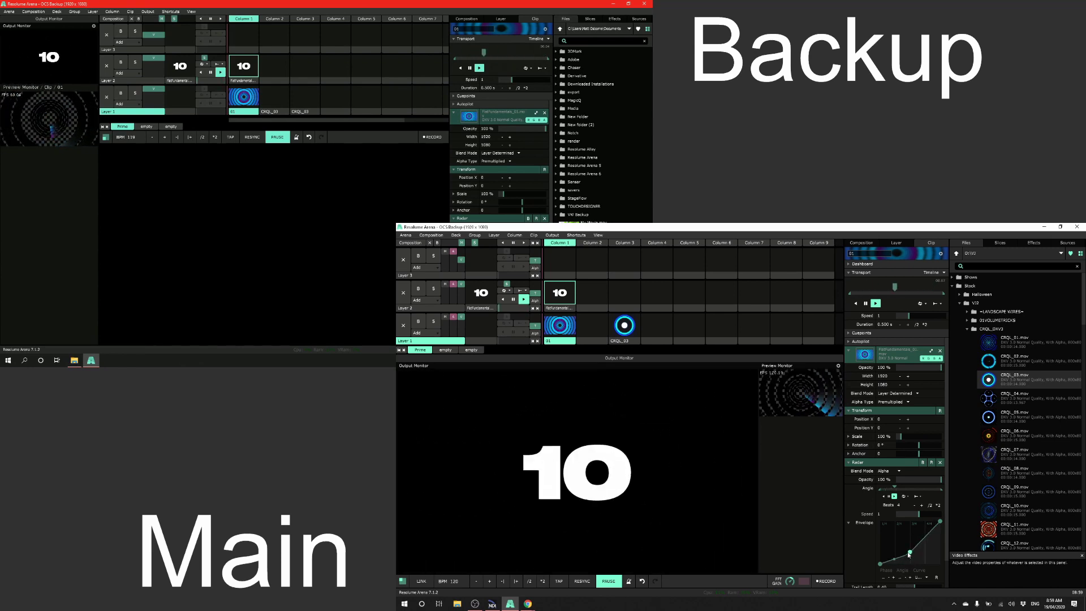
pyautogui.scroll(-2, 864, 517)
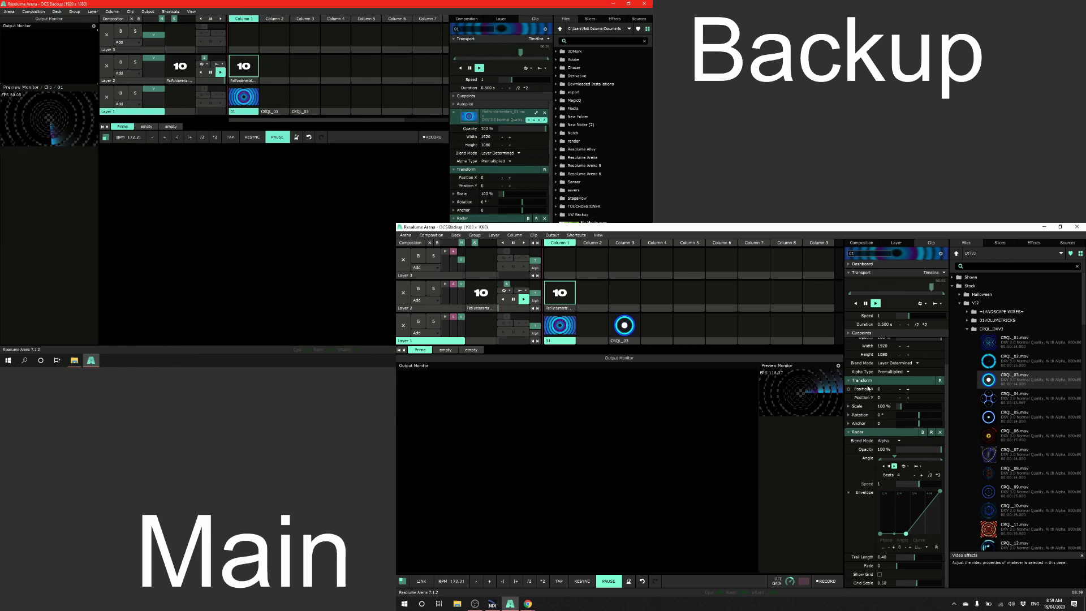
pyautogui.moveTo(868, 412)
pyautogui.mouseDown()
pyautogui.moveTo(879, 425)
pyautogui.moveTo(864, 413)
pyautogui.mouseUp()
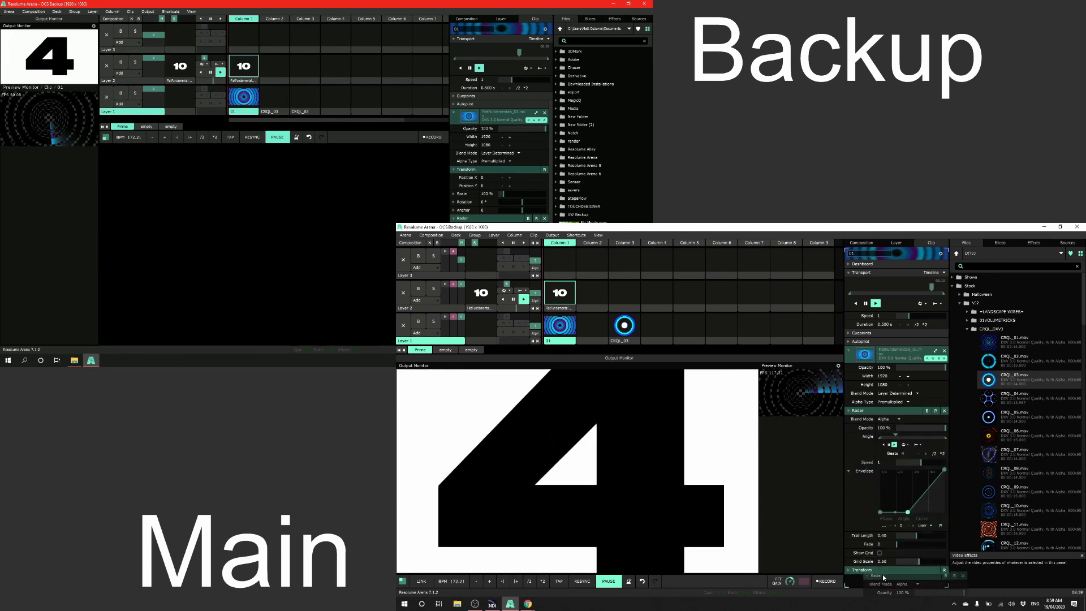
# - Clear CRQL_03 from Layer 1, play the ring clip, and restart Layer 2's 10 countdown
pyautogui.click(566, 332)
pyautogui.click(565, 332)
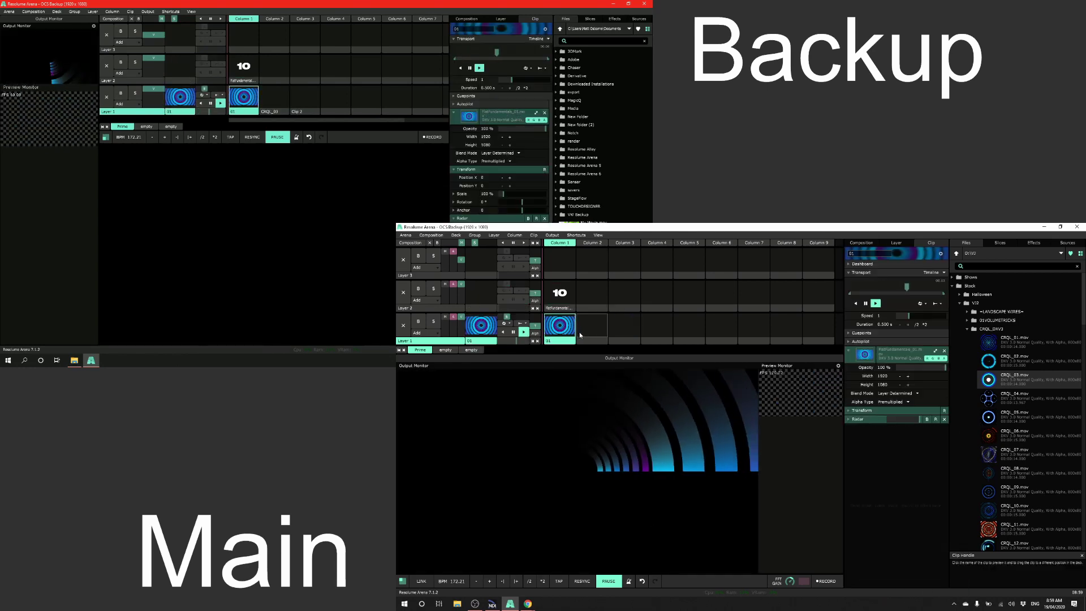
pyautogui.click(566, 299)
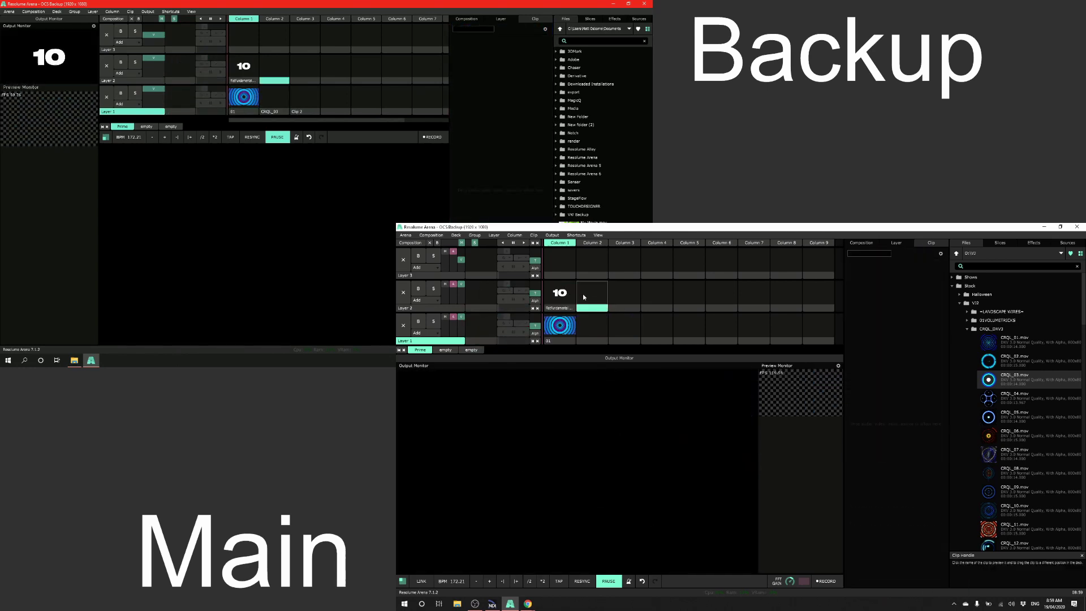
pyautogui.click(582, 294)
pyautogui.click(568, 293)
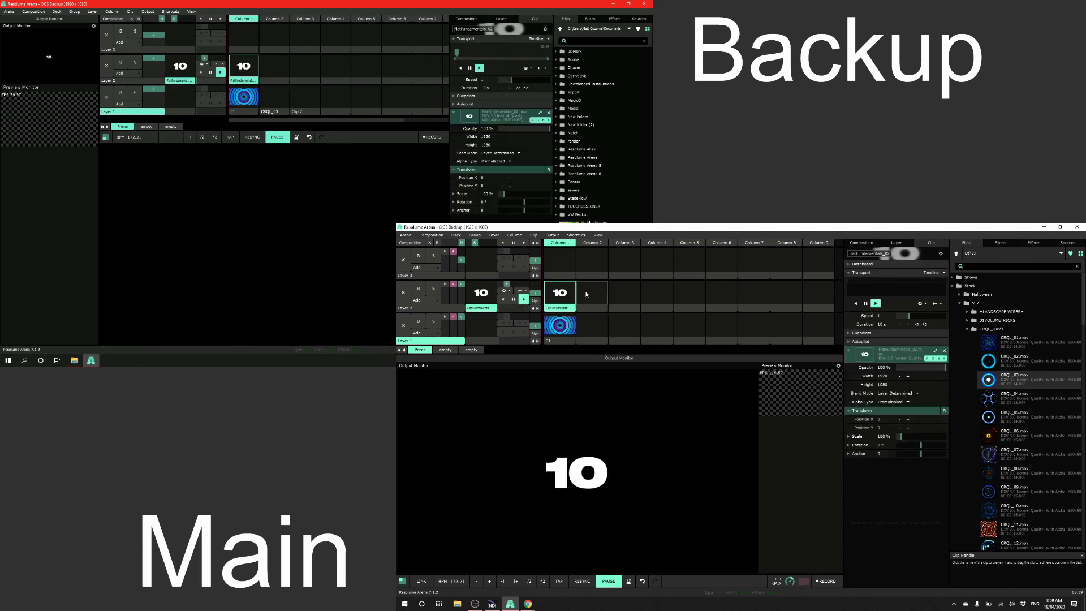